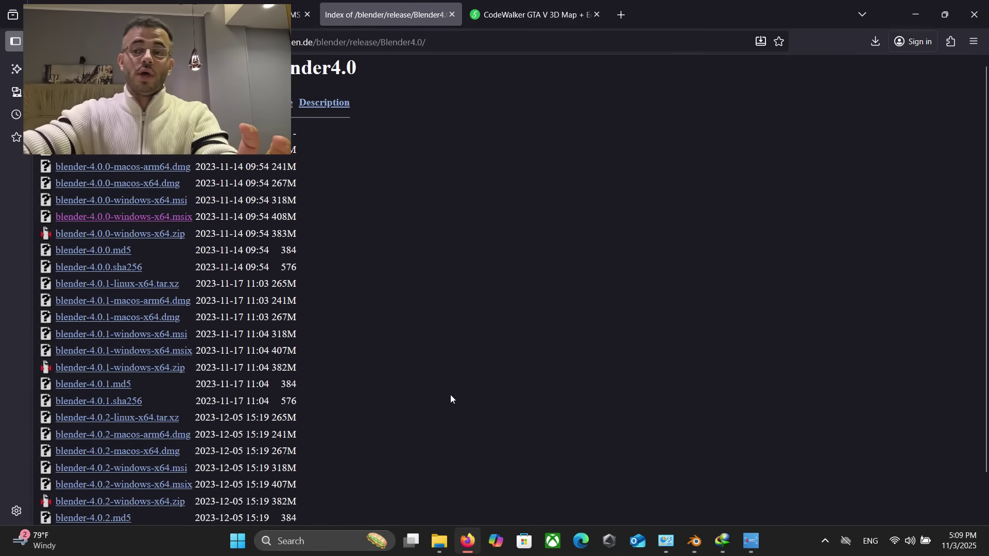
# Open a new blank Firefox tab beside the Blender 4.0 release index and CodeWalker tabs.
pyautogui.click(620, 17)
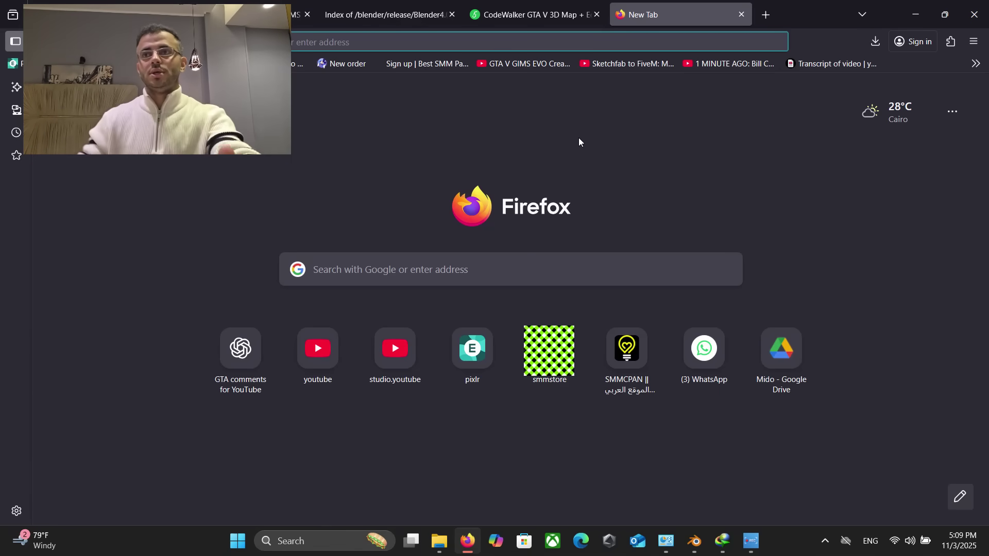
# Search Google for 'blender 4.0 download', open the 4.0 release result, then return to the results.
pyautogui.write('dowlom')
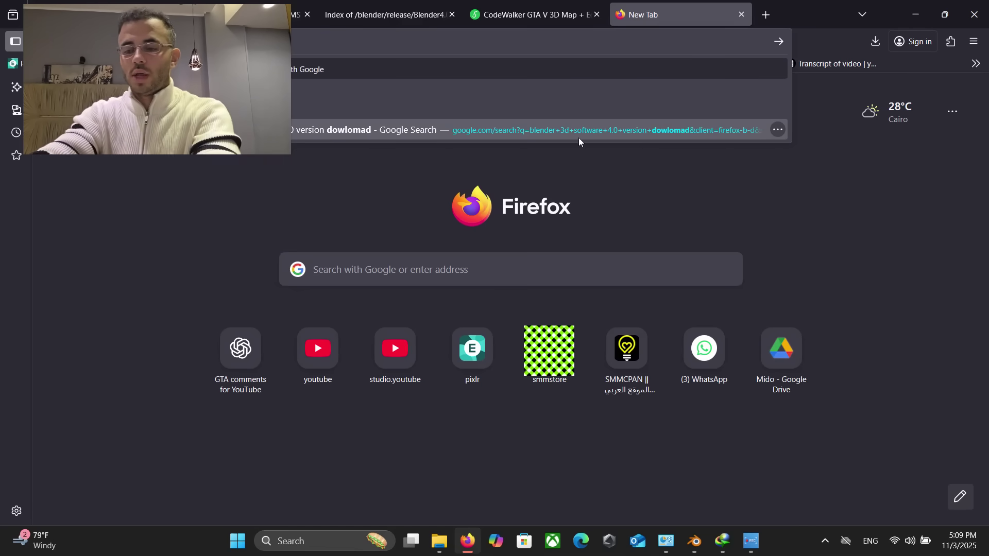
pyautogui.press('BackSpace')
pyautogui.press('BackSpace')
pyautogui.press('BackSpace')
pyautogui.write('nload b')
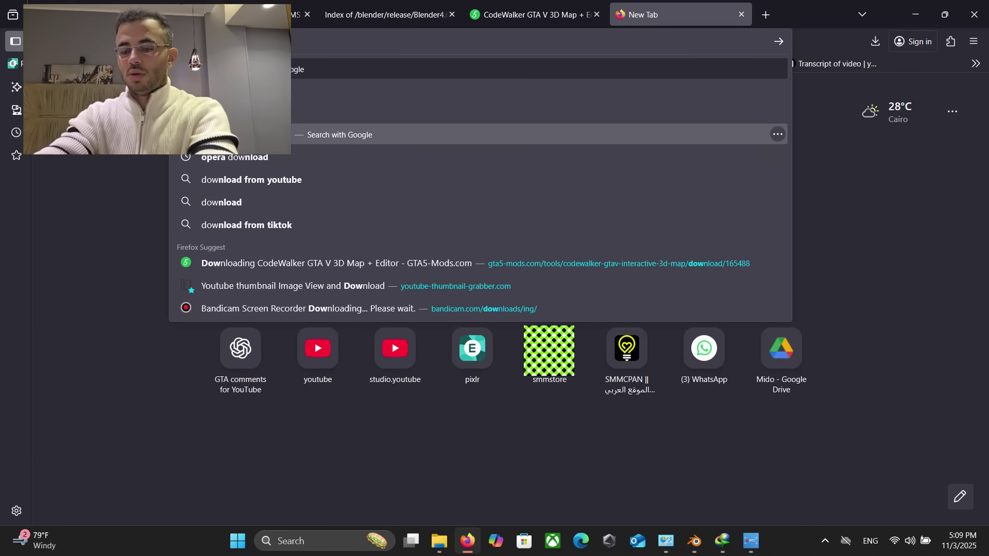
pyautogui.write('lender')
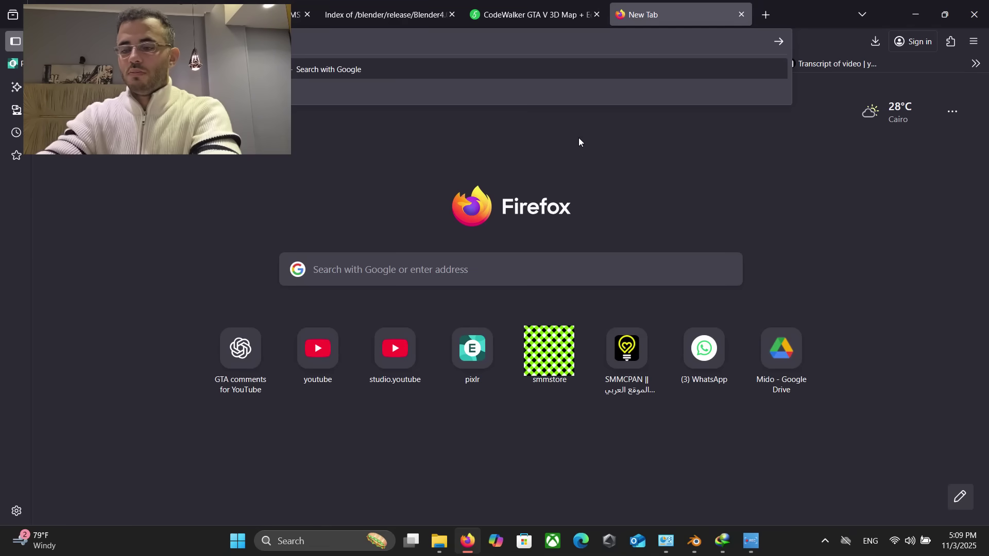
pyautogui.press('BackSpace')
pyautogui.press('BackSpace')
pyautogui.press('BackSpace')
pyautogui.press('BackSpace')
pyautogui.press('BackSpace')
pyautogui.press('BackSpace')
pyautogui.press('BackSpace')
pyautogui.press('BackSpace')
pyautogui.press('BackSpace')
pyautogui.press('BackSpace')
pyautogui.press('BackSpace')
pyautogui.press('BackSpace')
pyautogui.press('BackSpace')
pyautogui.press('BackSpace')
pyautogui.press('BackSpace')
pyautogui.press('BackSpace')
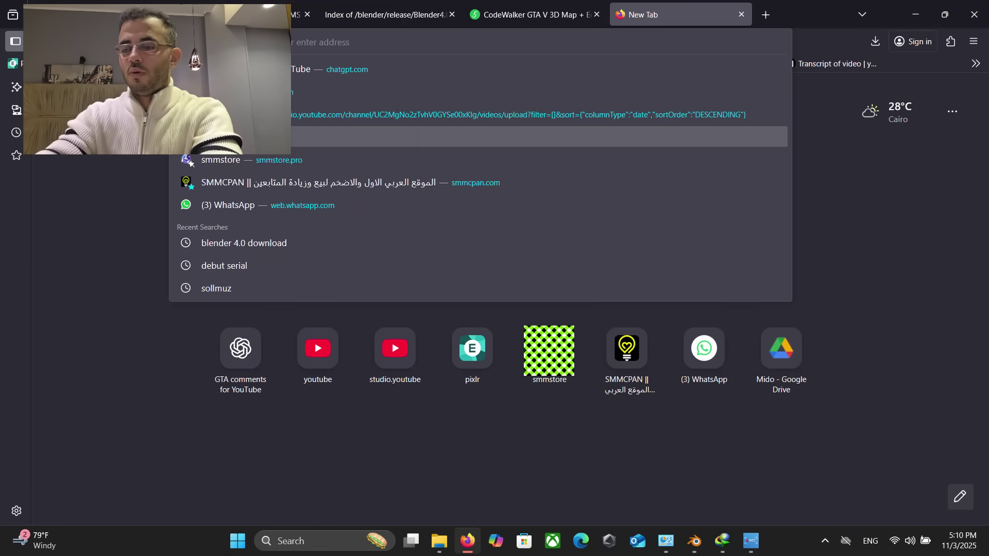
pyautogui.write('blender')
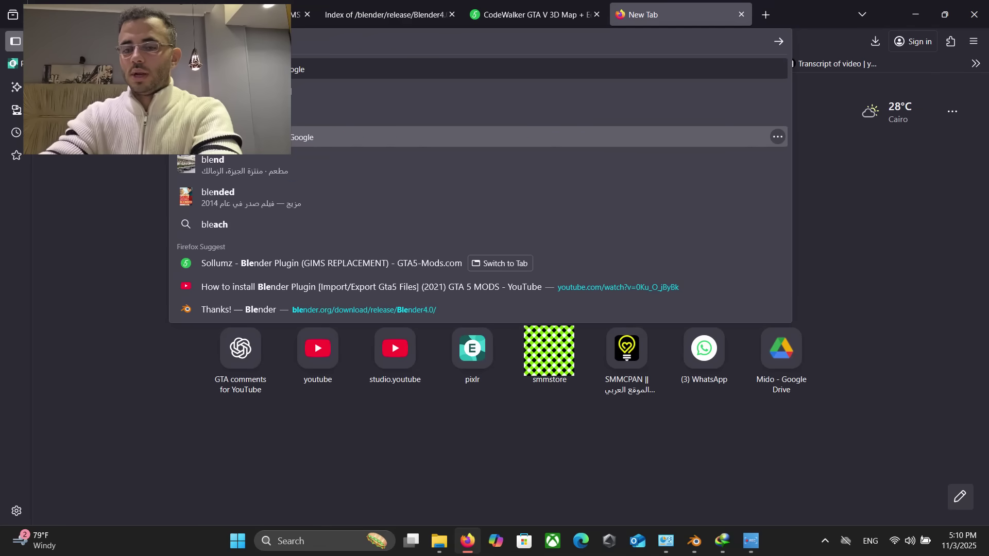
pyautogui.write(' 4.0')
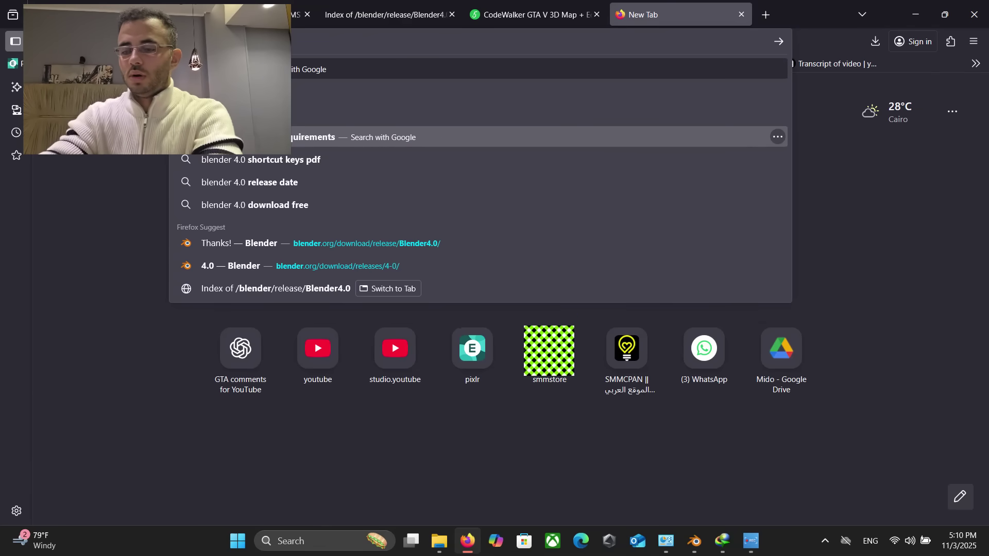
pyautogui.write(' download')
pyautogui.press('Return')
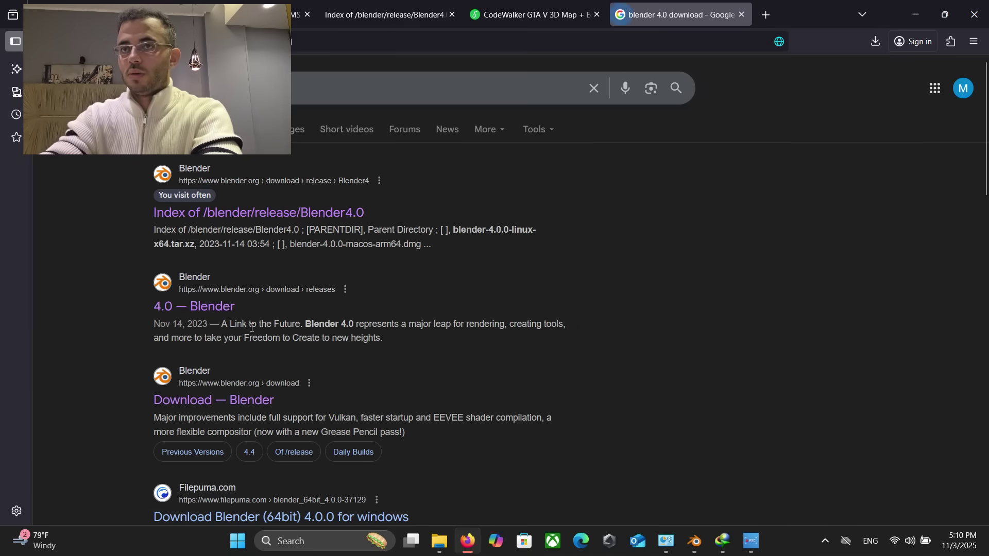
pyautogui.click(228, 306)
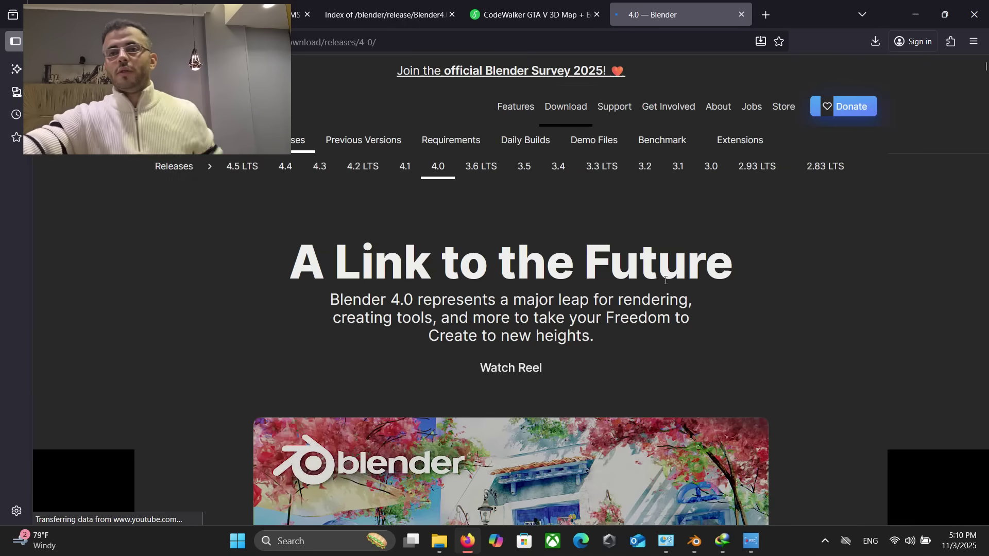
pyautogui.hotkey('alt', 'Left')
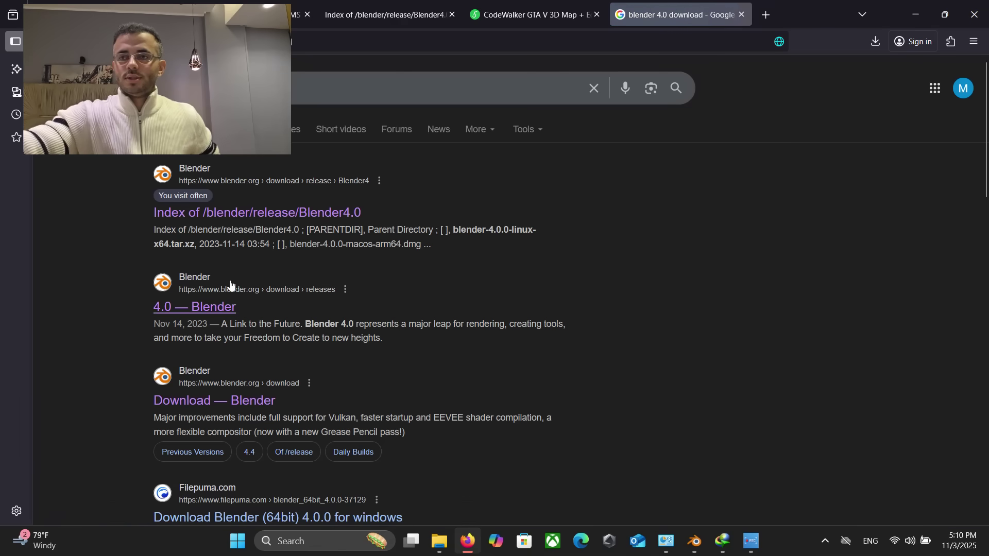
# Open the Blender4.0 index, cancel IDM's download of blender-4.0.0-windows-x64.msi, and minimize Firefox.
pyautogui.click(324, 212)
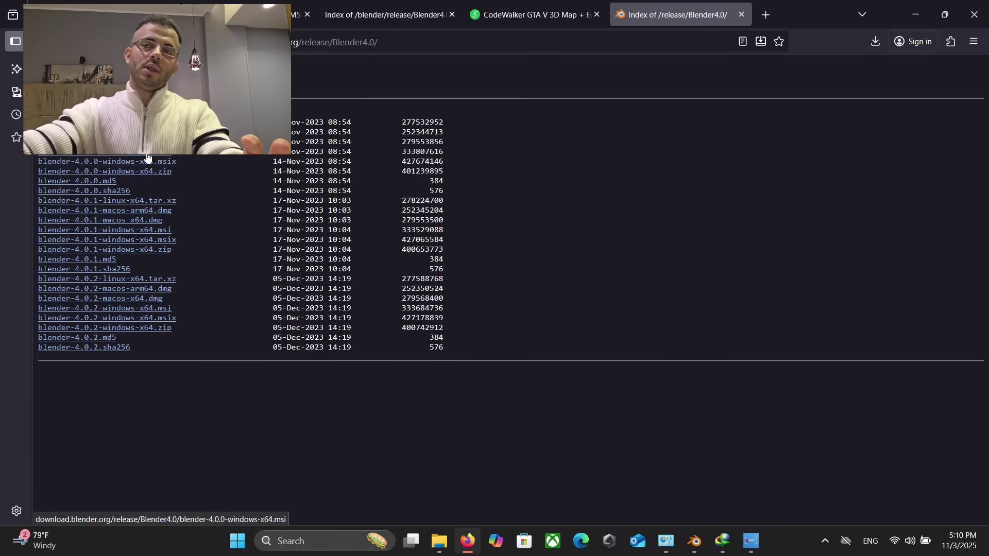
pyautogui.click(145, 154)
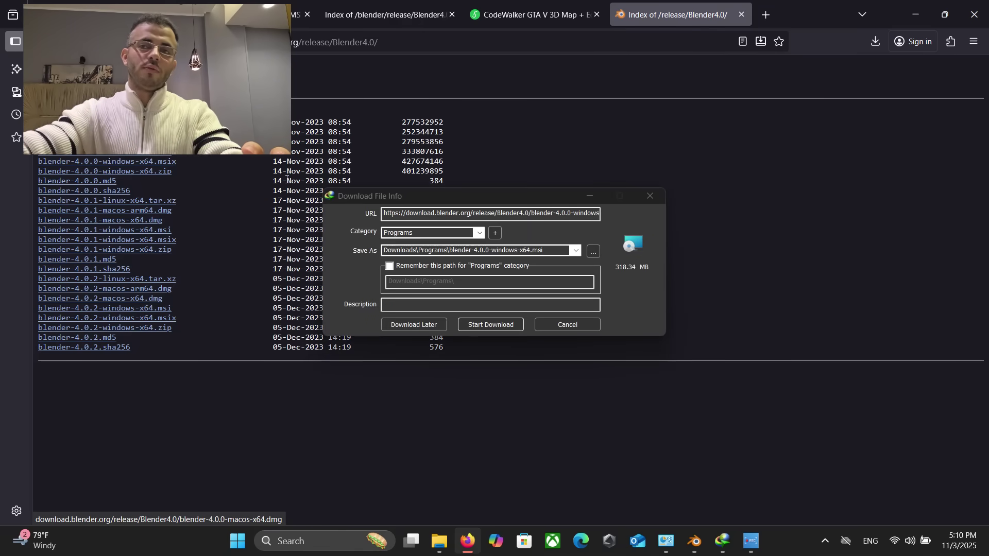
pyautogui.click(556, 324)
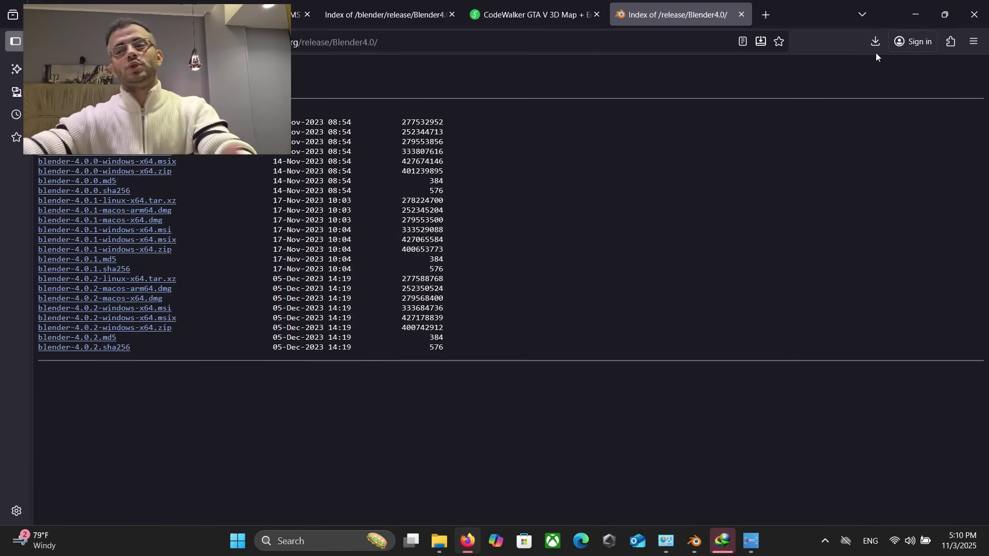
pyautogui.click(912, 13)
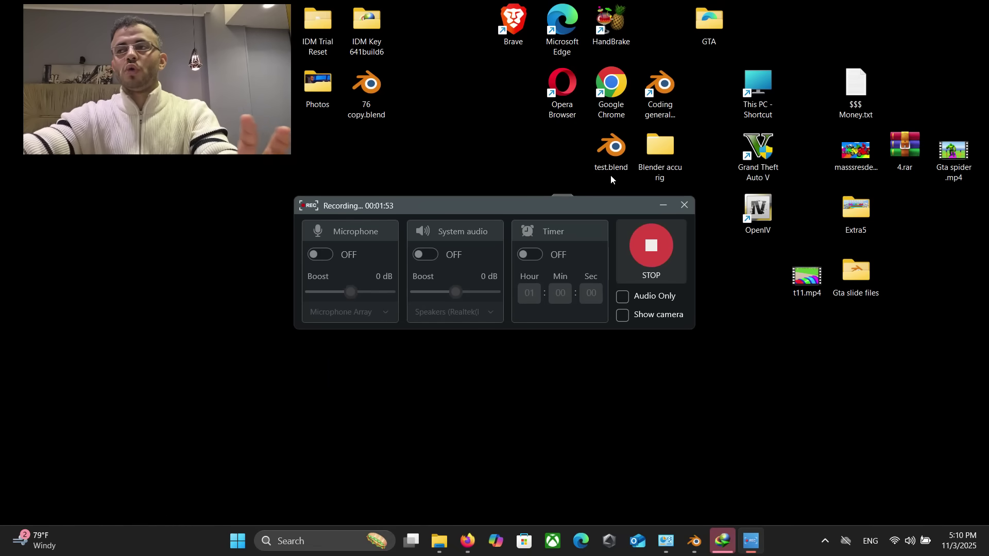
pyautogui.click(662, 205)
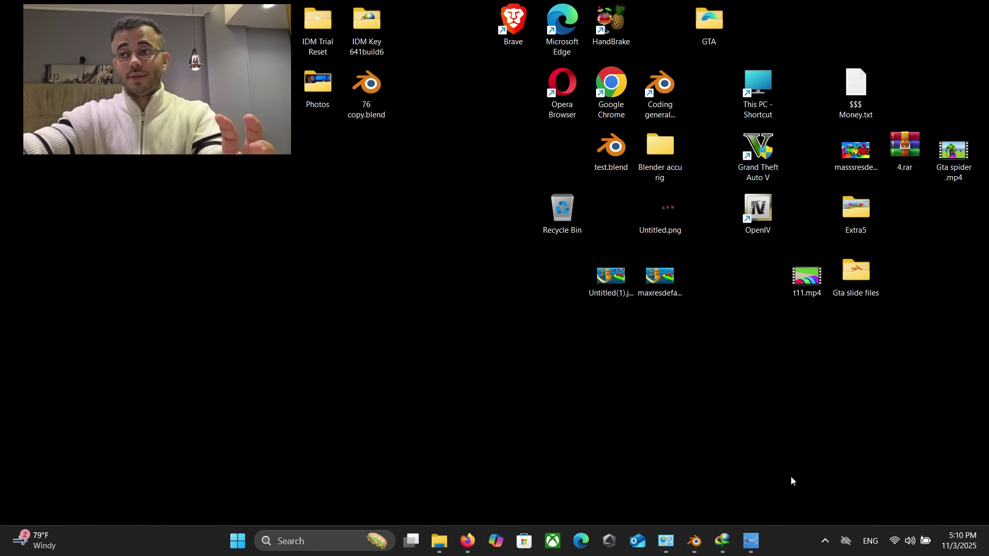
# Restore Blender, enlarge the 3D viewport, and select the wavy magenta slide.
pyautogui.click(689, 550)
pyautogui.scroll(-4, 451, 262)
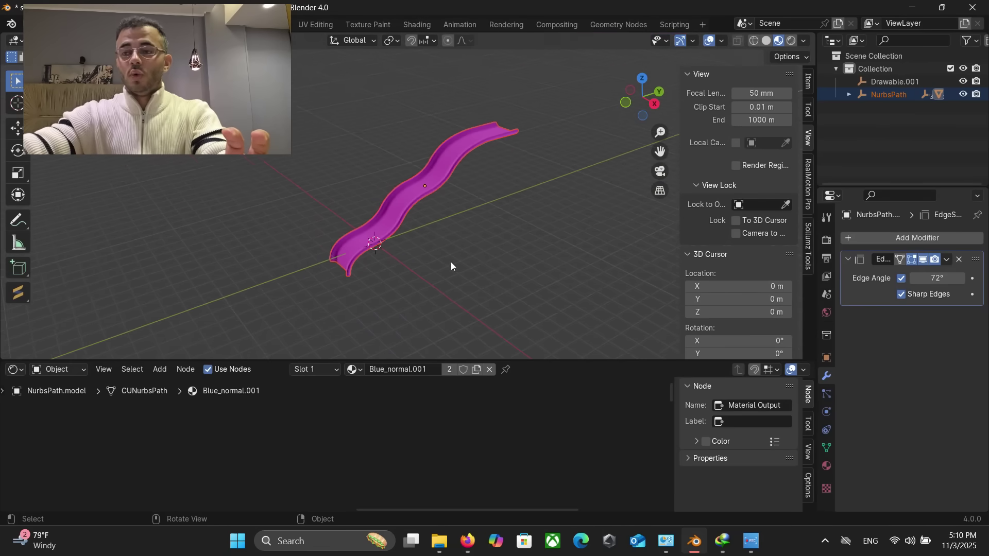
pyautogui.scroll(2, 465, 247)
pyautogui.click(519, 356)
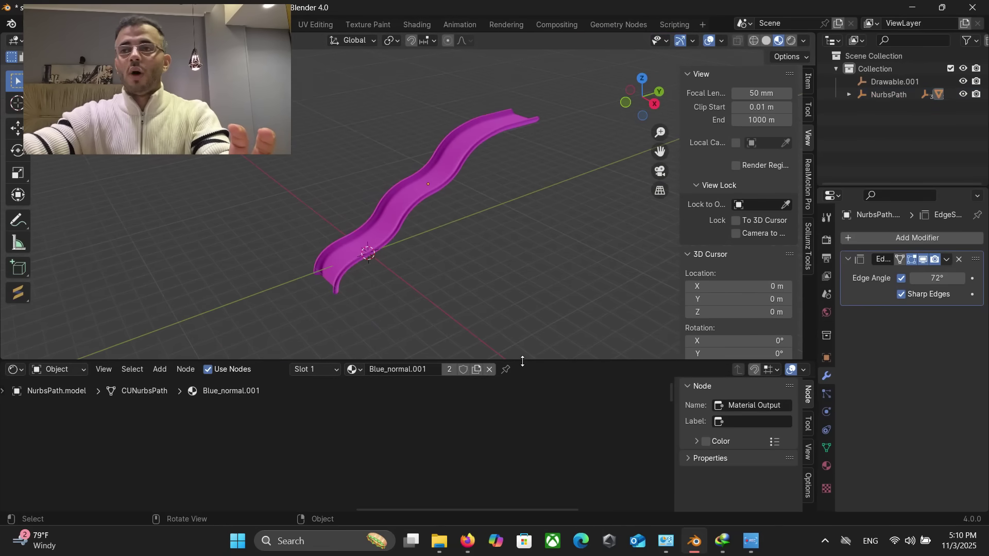
pyautogui.moveTo(520, 361); pyautogui.dragTo(520, 426)
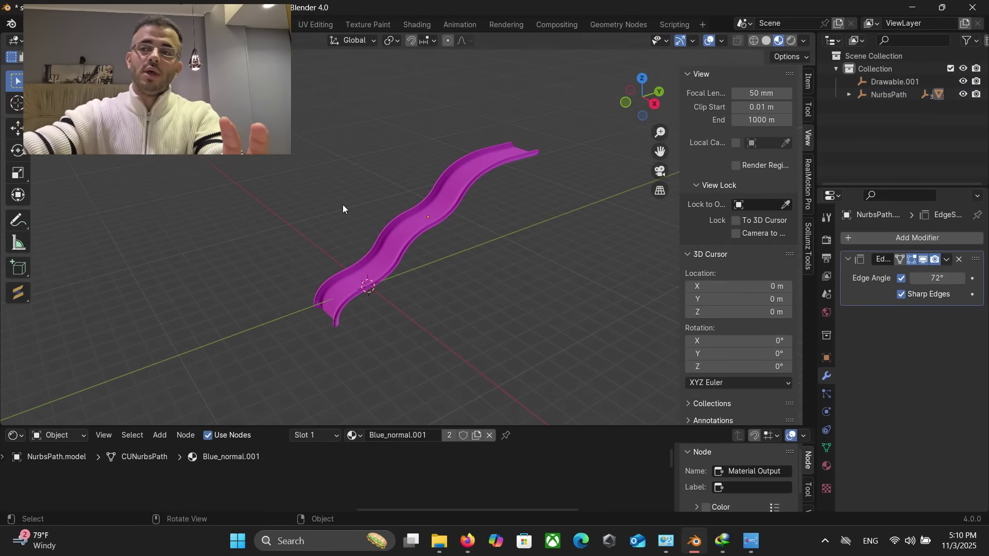
pyautogui.scroll(1, 371, 255)
pyautogui.click(371, 255)
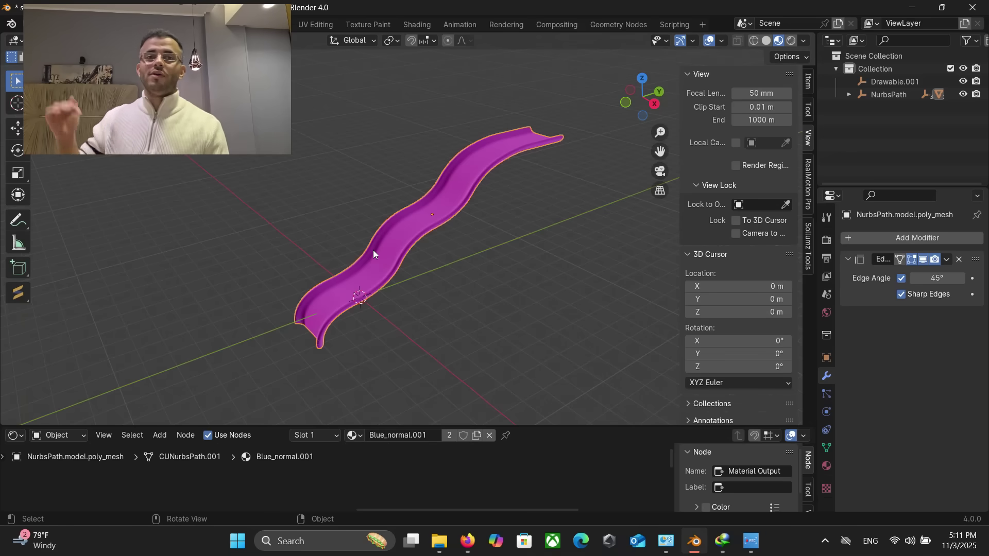
# Duplicate the slide twice with Shift+D, place the copies, then undo them.
pyautogui.hotkey('shift', 'd')
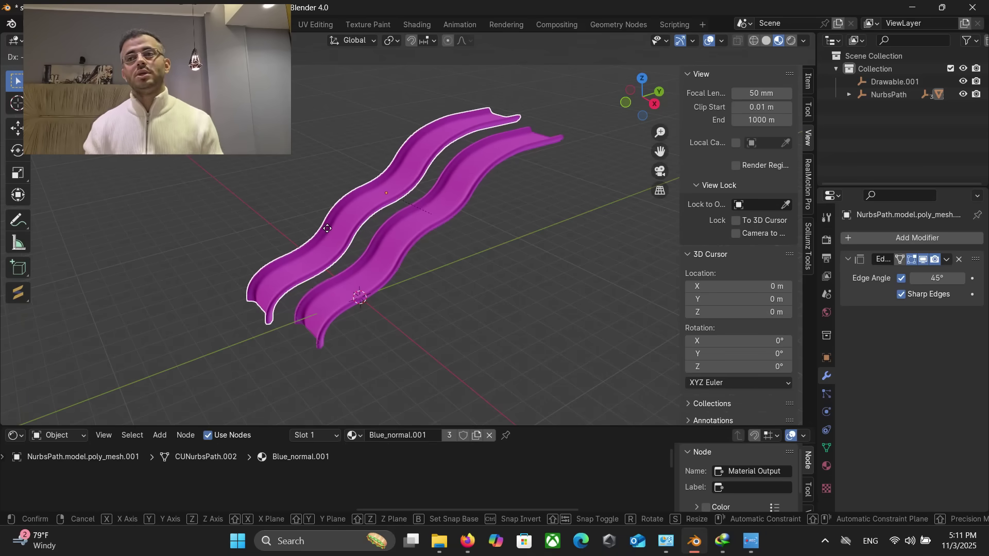
pyautogui.click(325, 232)
pyautogui.moveTo(325, 233); pyautogui.dragTo(431, 257, button='middle')
pyautogui.hotkey('shift', 'd')
pyautogui.click(419, 261)
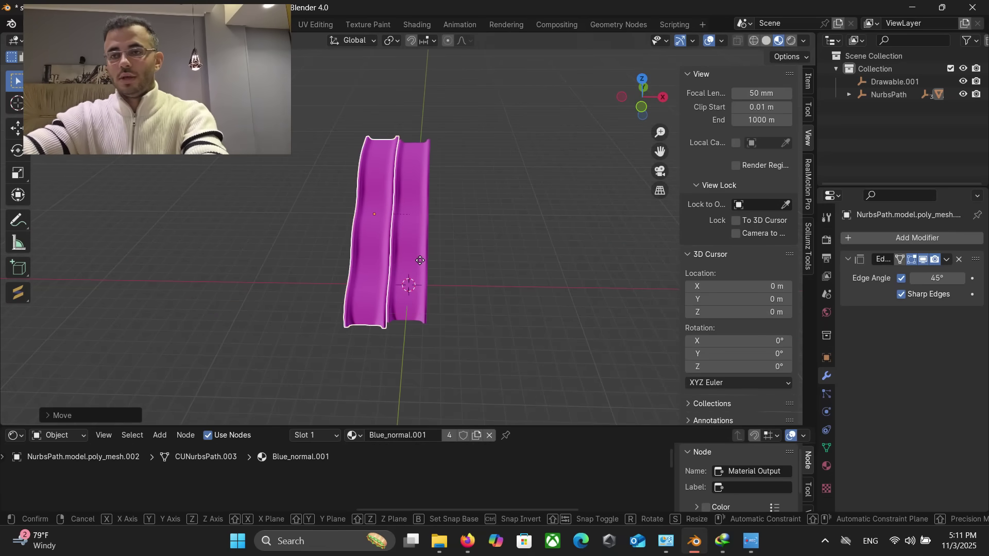
pyautogui.press('g')
pyautogui.click(367, 262)
pyautogui.hotkey('ctrl', 'z')
pyautogui.hotkey('ctrl', 'z')
pyautogui.hotkey('ctrl', 'z')
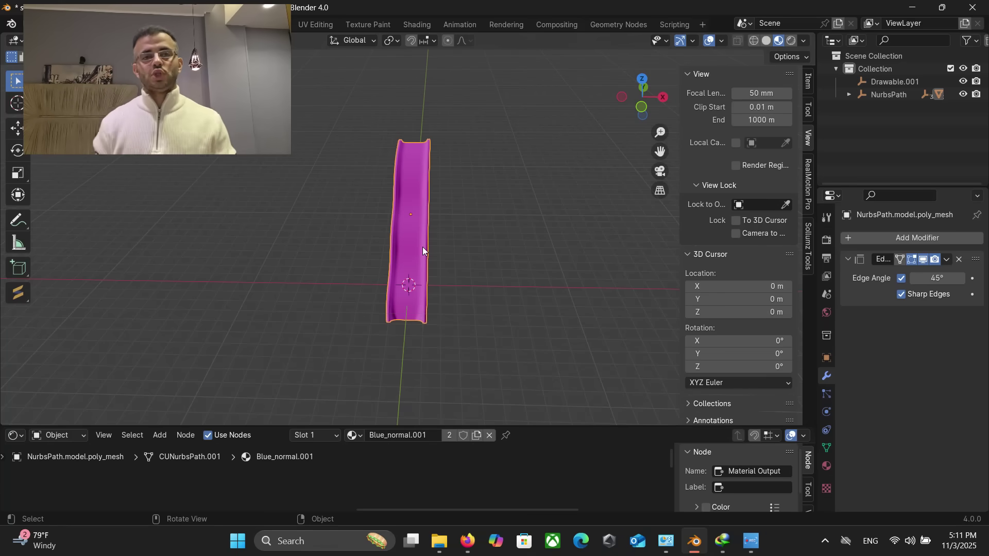
# Scale and move a slide copy, delete it, and reposition the remaining slide.
pyautogui.moveTo(413, 271)
pyautogui.mouseDown(button='middle')
pyautogui.moveTo(431, 279)
pyautogui.moveTo(348, 268)
pyautogui.moveTo(412, 264)
pyautogui.mouseUp(button='middle')
pyautogui.press('s')
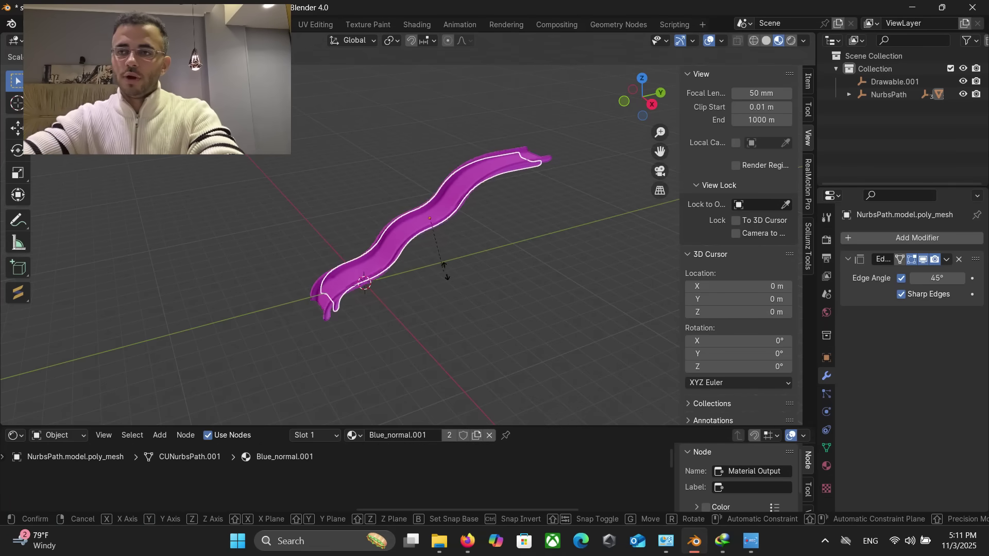
pyautogui.click(431, 250)
pyautogui.press('g')
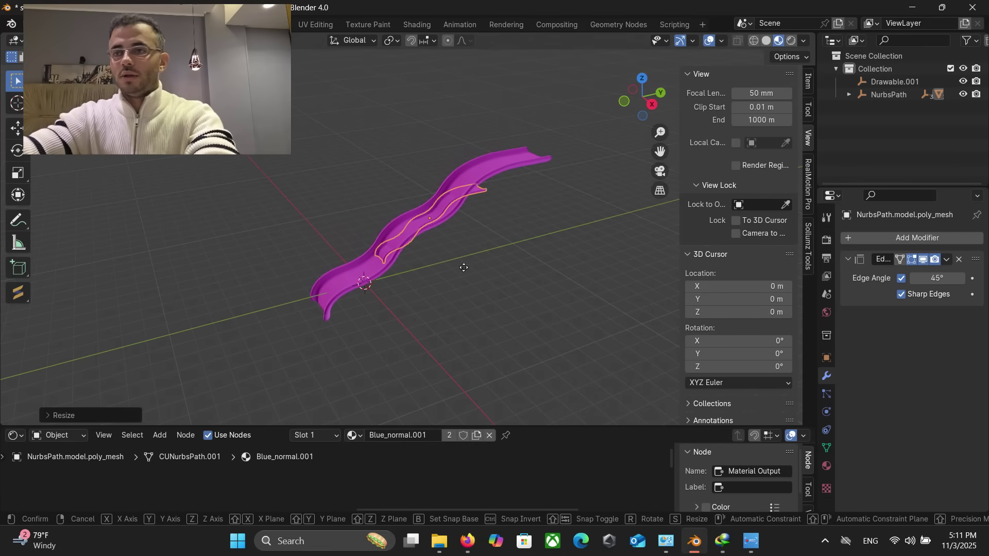
pyautogui.click(287, 243)
pyautogui.press('Delete')
pyautogui.click(386, 250)
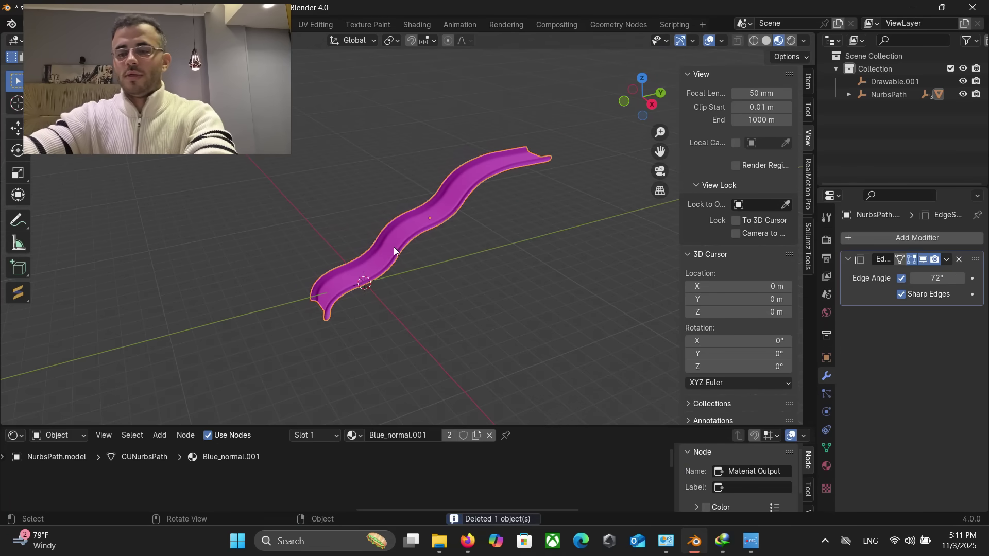
pyautogui.press('g')
pyautogui.click(472, 278)
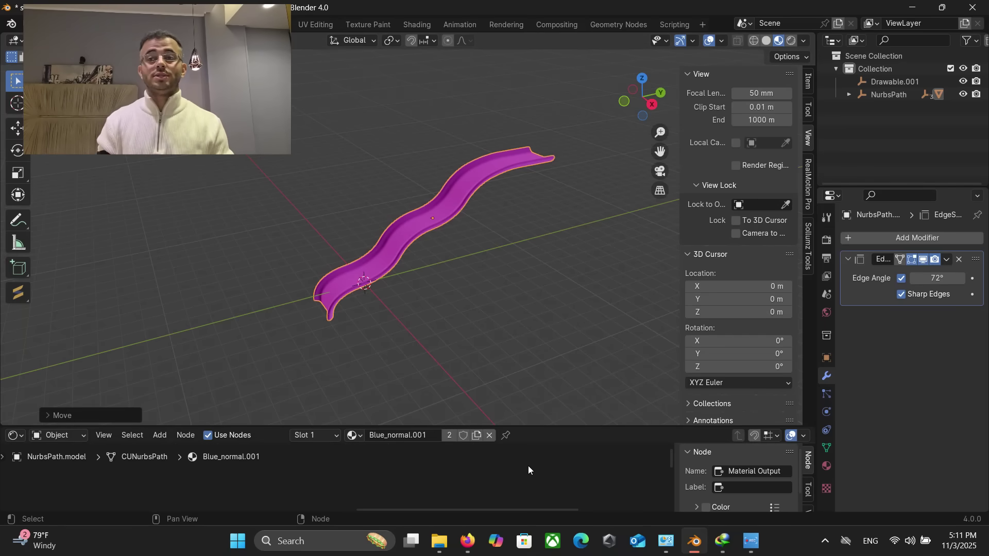
# View the Sollumz Blender Plugin page in Firefox, minimize Firefox and Blender, then restore Firefox.
pyautogui.click(467, 541)
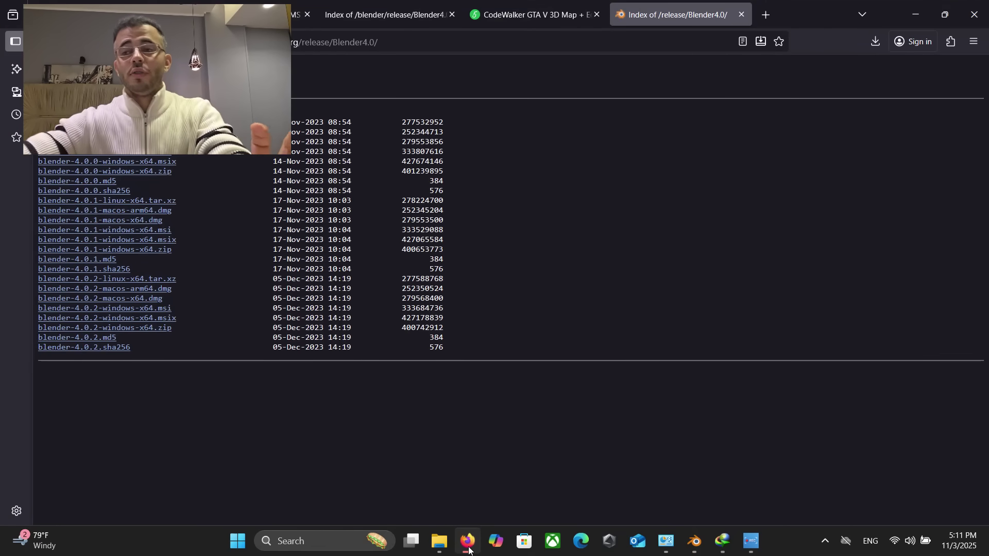
pyautogui.click(247, 15)
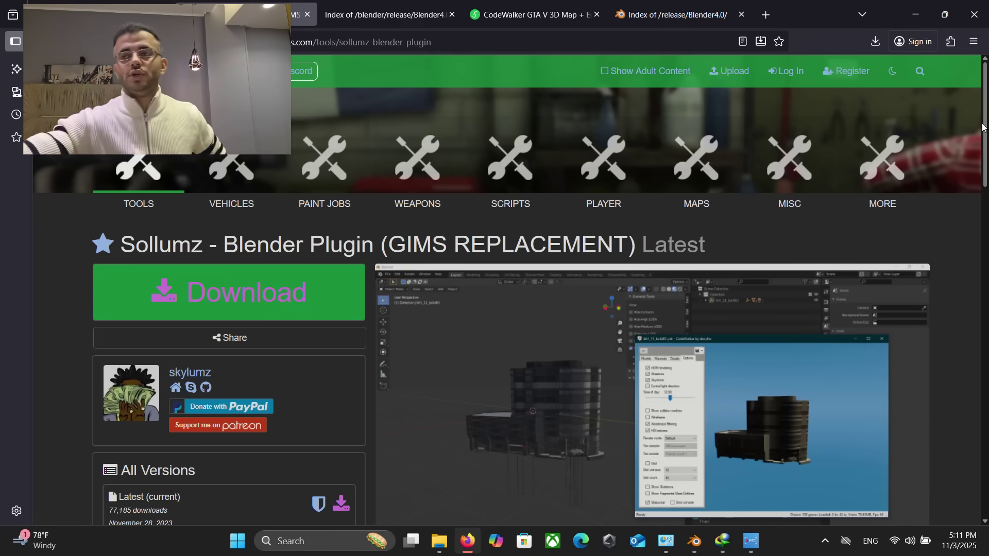
pyautogui.scroll(-5, 345, 349)
pyautogui.scroll(2, 344, 350)
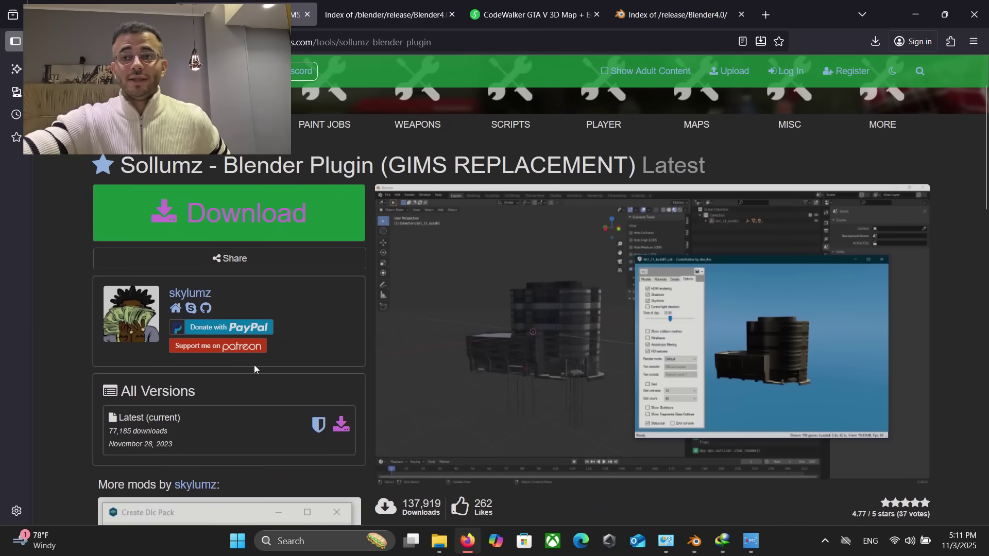
pyautogui.click(921, 9)
pyautogui.click(921, 7)
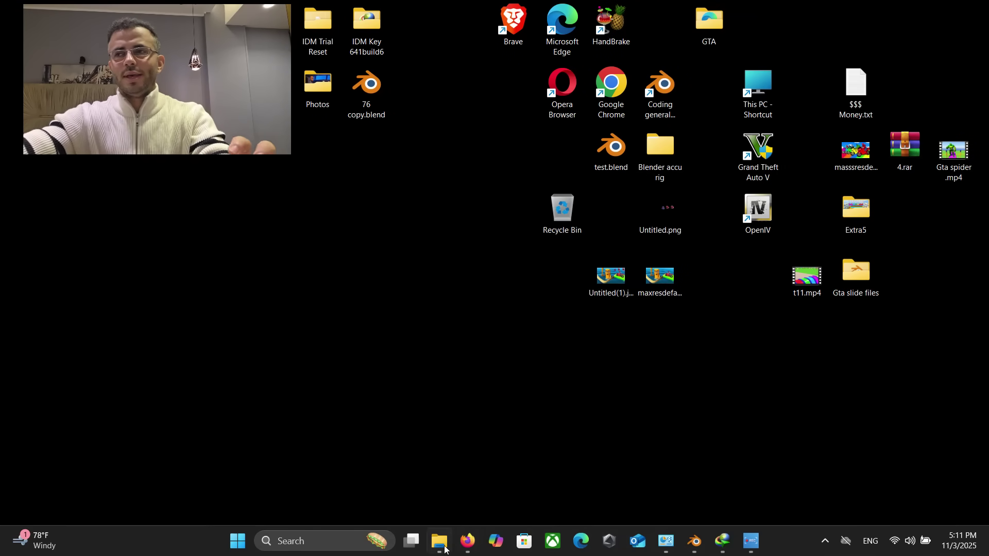
pyautogui.click(467, 540)
# Download the Sollumz.zip asset from the Sollumz 2.7.2 GitHub release through IDM.
pyautogui.click(295, 220)
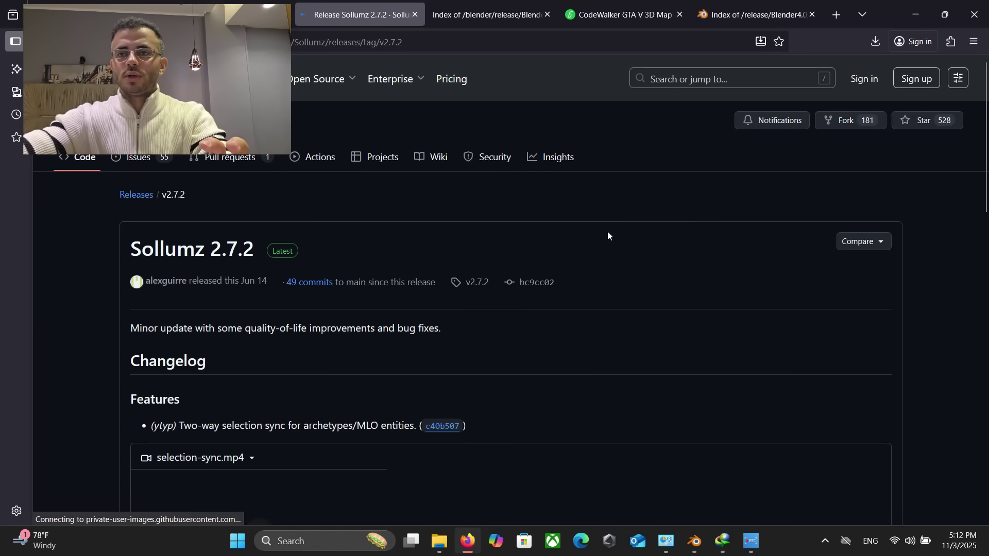
pyautogui.scroll(-5, 571, 321)
pyautogui.scroll(-10, 571, 132)
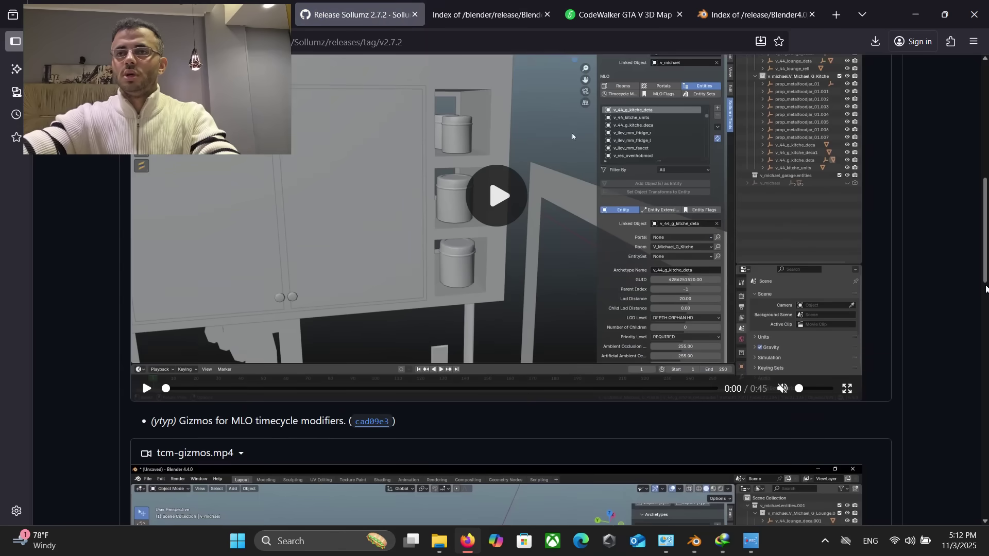
pyautogui.scroll(10, 572, 132)
pyautogui.scroll(-15, 554, 116)
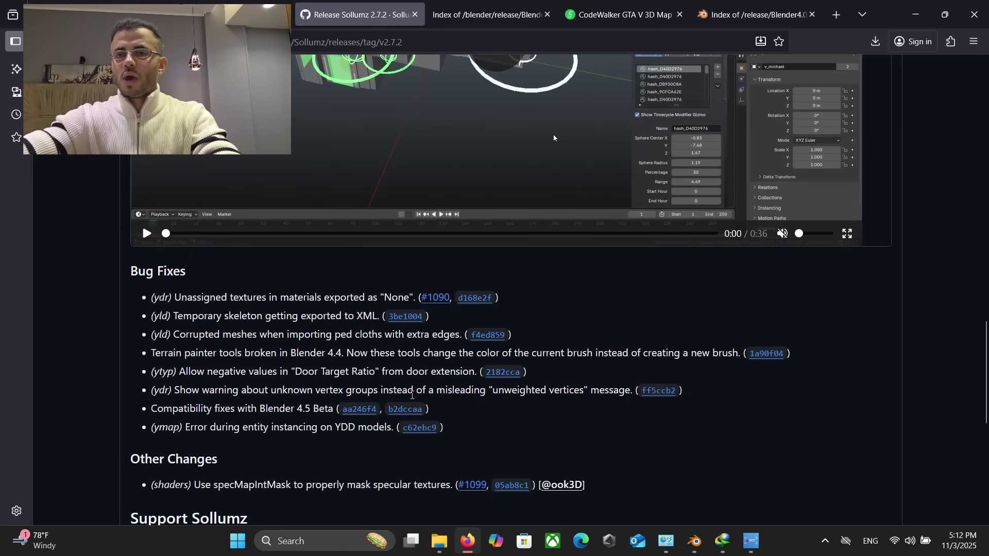
pyautogui.scroll(-7, 317, 360)
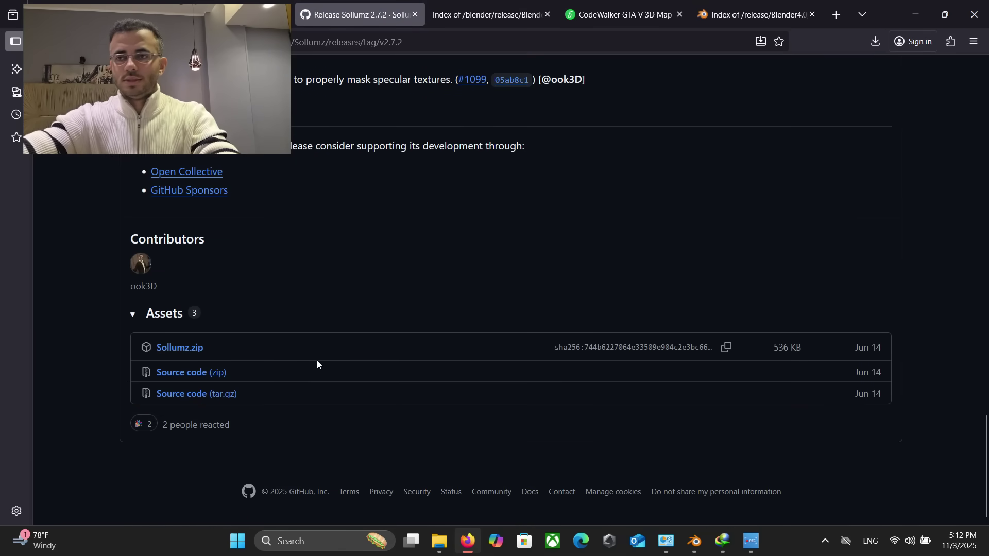
pyautogui.click(167, 348)
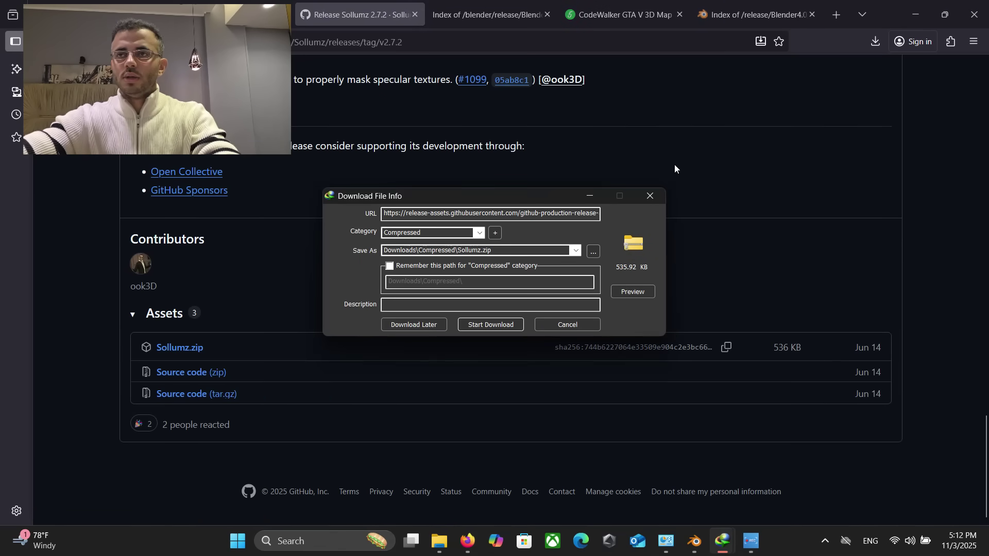
pyautogui.click(488, 326)
# Confirm the finished Sollumz.zip in IDM and move the file to the desktop's centre-left.
pyautogui.click(913, 6)
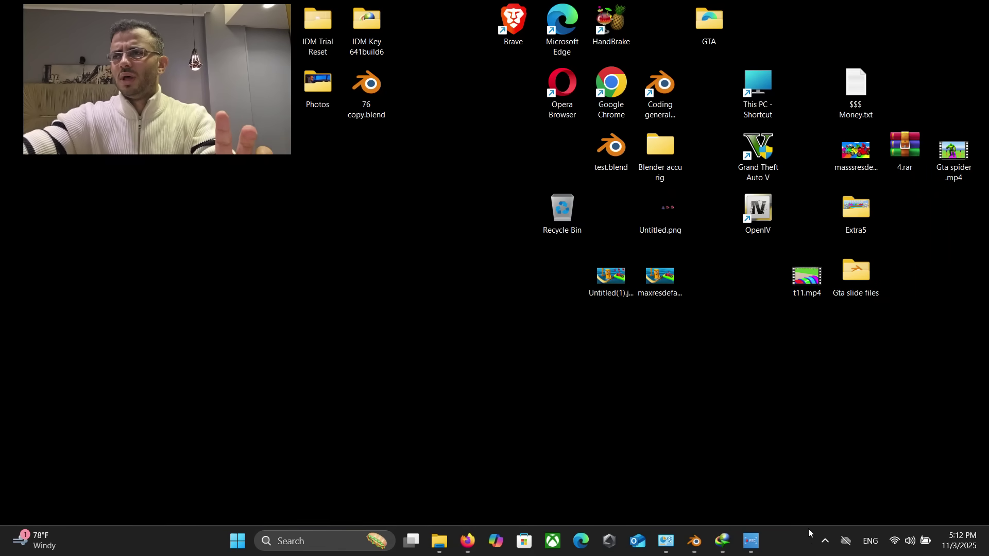
pyautogui.click(825, 541)
pyautogui.click(798, 502)
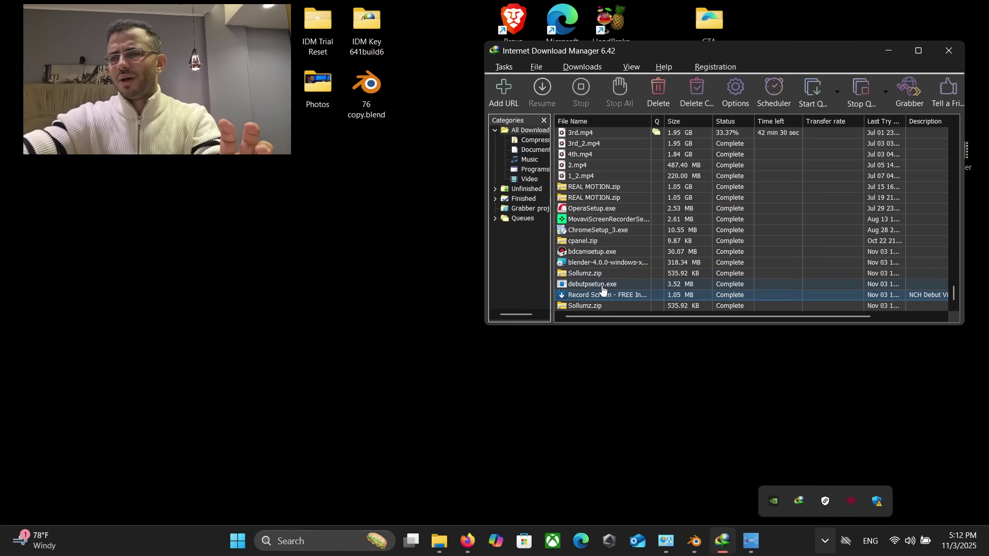
pyautogui.click(331, 335)
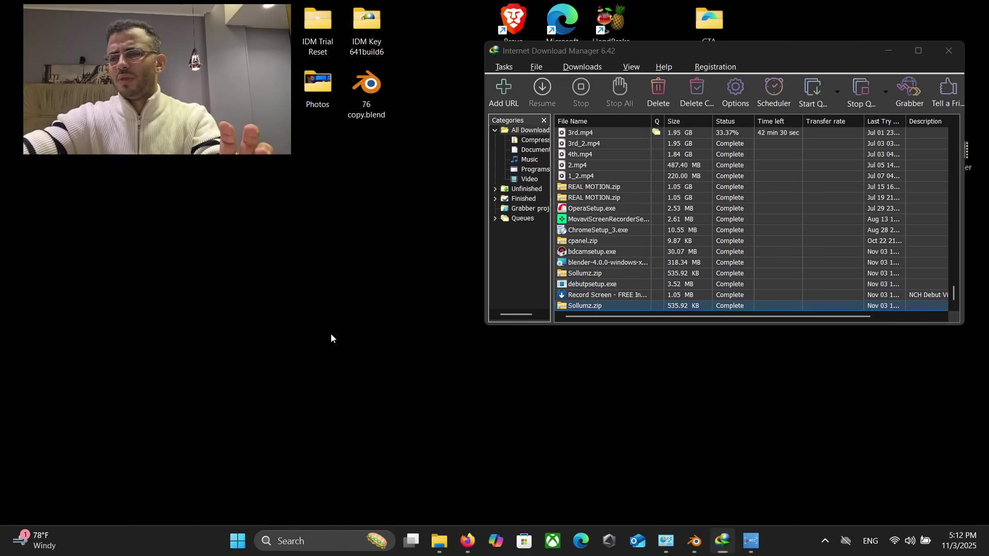
pyautogui.click(949, 50)
pyautogui.moveTo(12, 20); pyautogui.dragTo(433, 289)
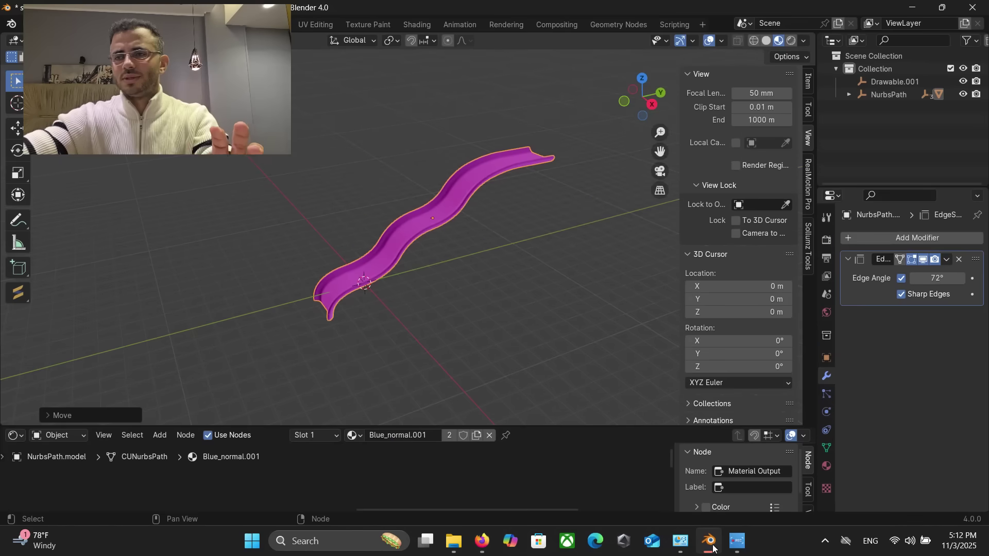
# Install Sollumz.zip from the Desktop as an add-on via Preferences > Add-ons.
pyautogui.click(51, 25)
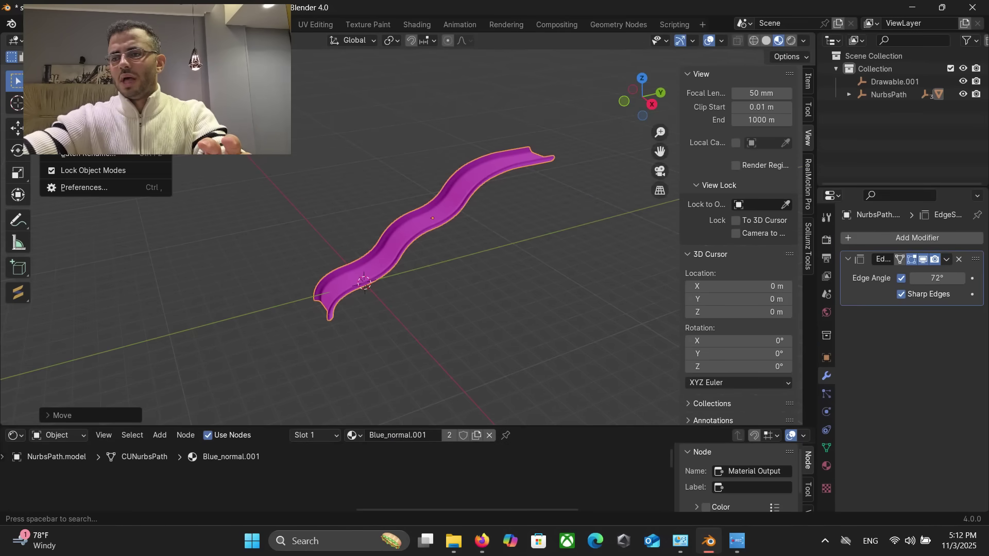
pyautogui.click(84, 188)
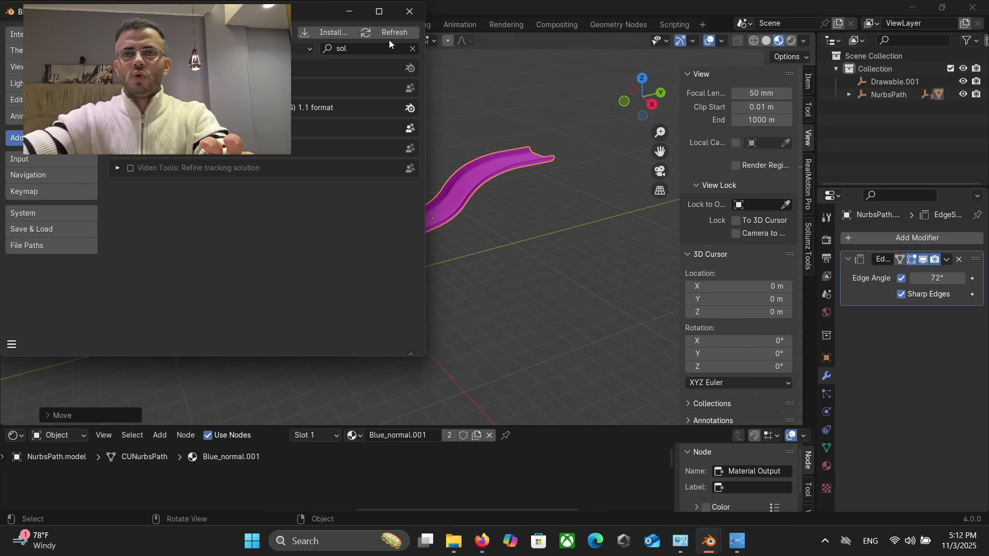
pyautogui.click(413, 49)
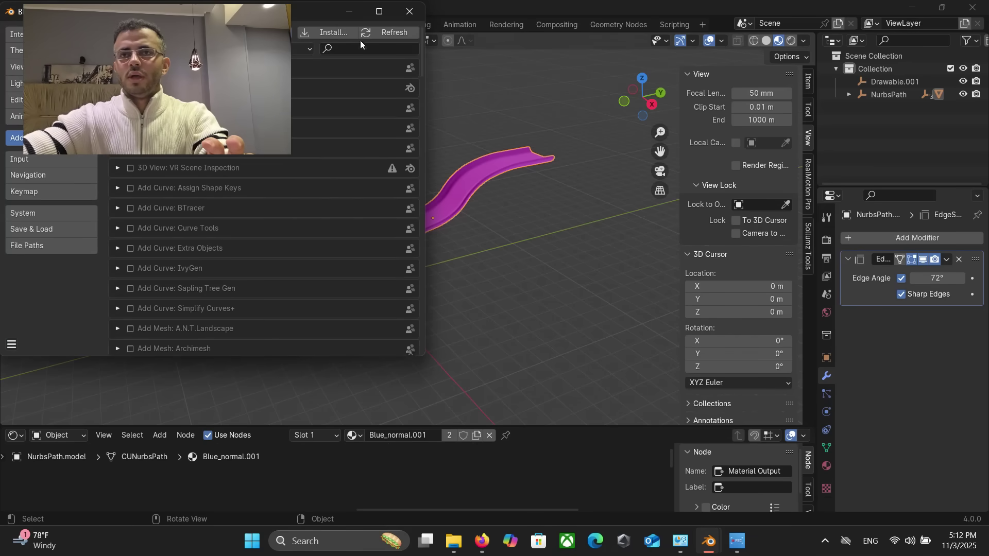
pyautogui.click(340, 34)
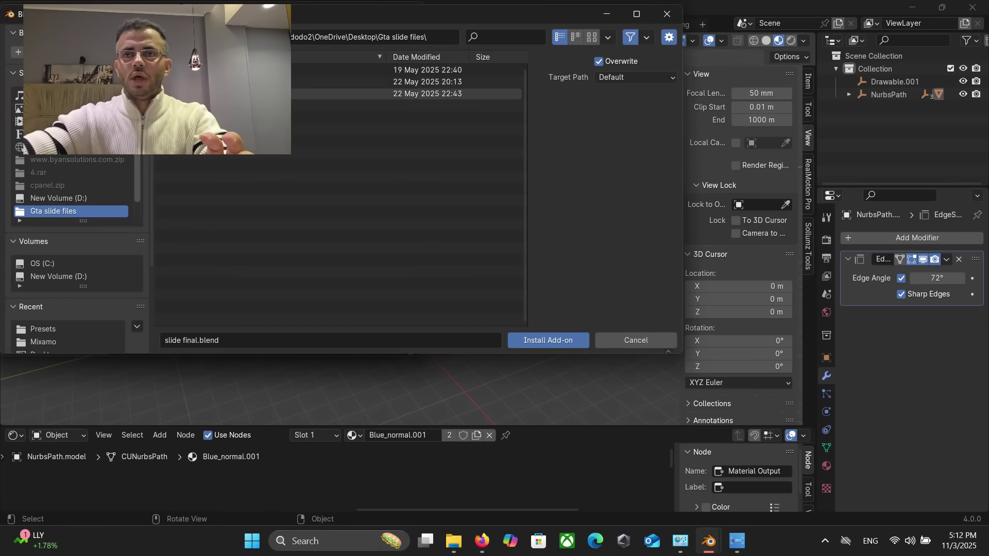
pyautogui.scroll(-2, 70, 210)
pyautogui.scroll(5, 64, 180)
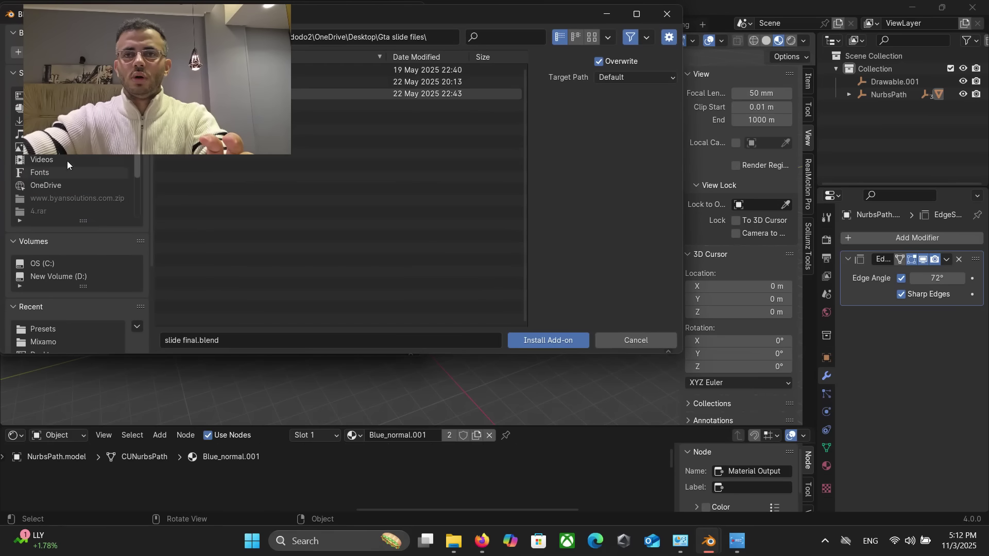
pyautogui.scroll(1, 69, 154)
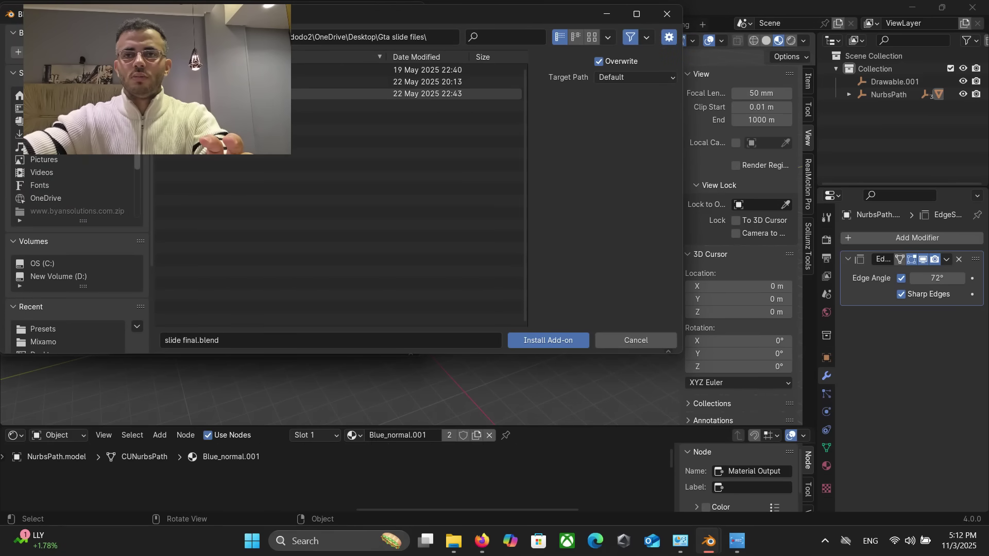
pyautogui.click(41, 109)
pyautogui.click(212, 166)
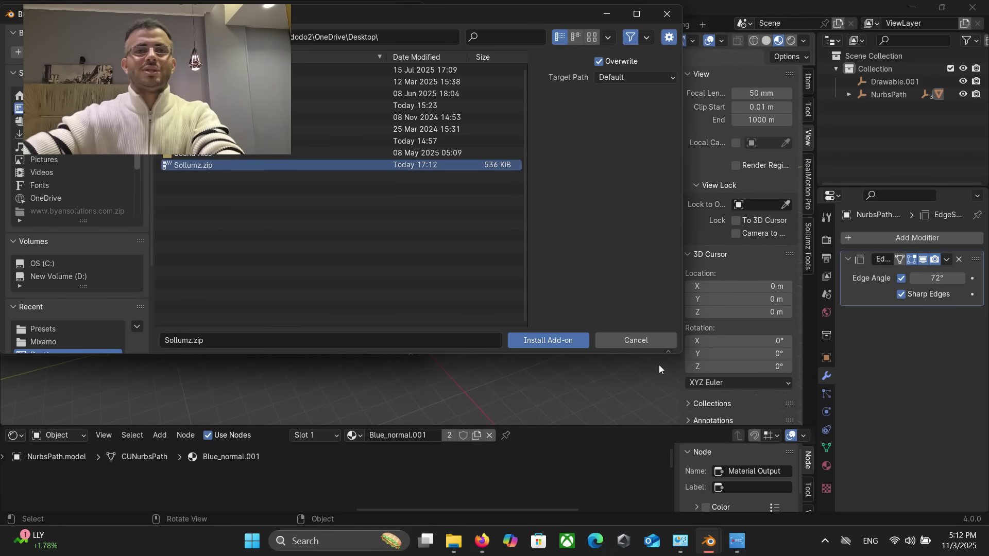
pyautogui.click(570, 341)
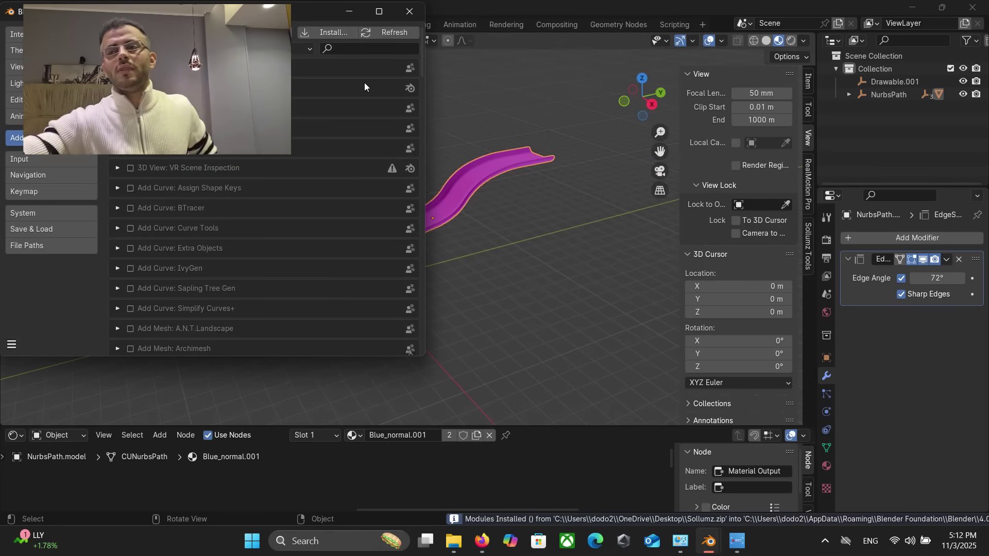
# Filter the add-ons list by 'soll' to show Sollumz.
pyautogui.click(356, 48)
pyautogui.write('s')
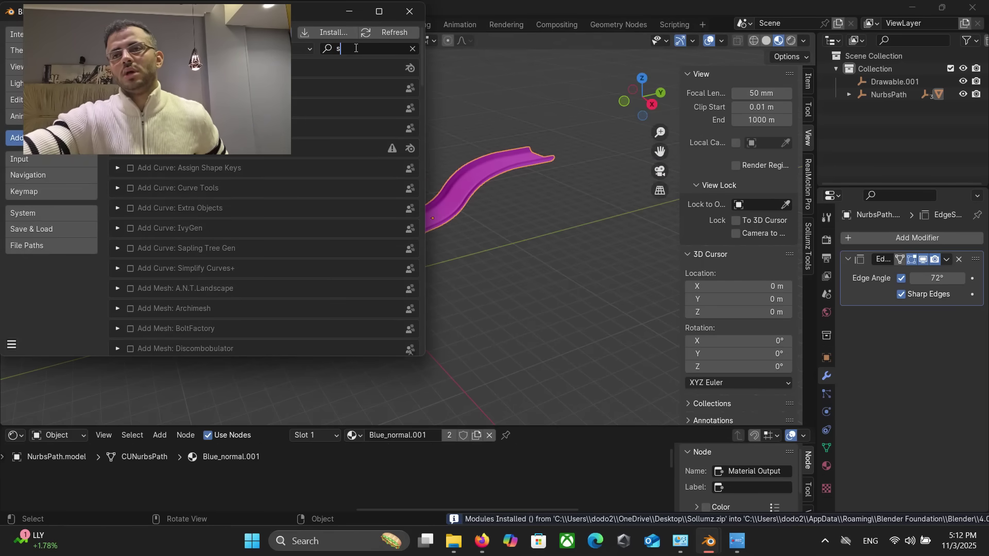
pyautogui.write('oll')
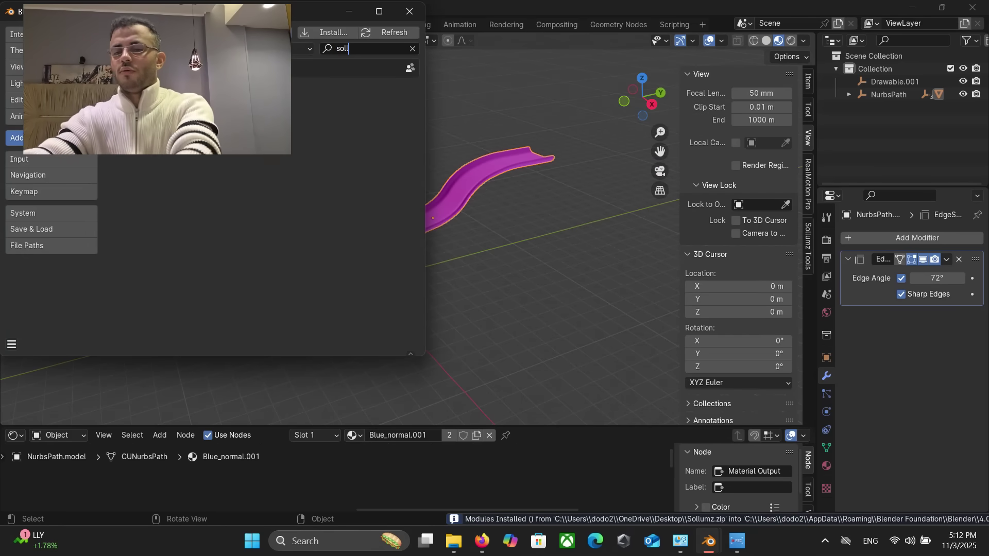
pyautogui.press('Return')
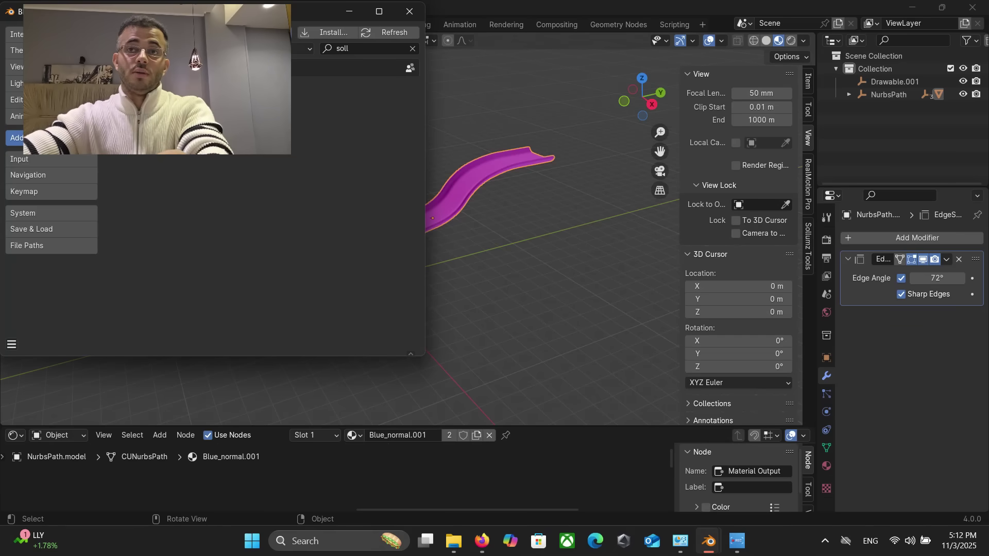
# Close Preferences and open the Sollumz Tools sidebar, reviewing its convert and shader panels.
pyautogui.click(421, 12)
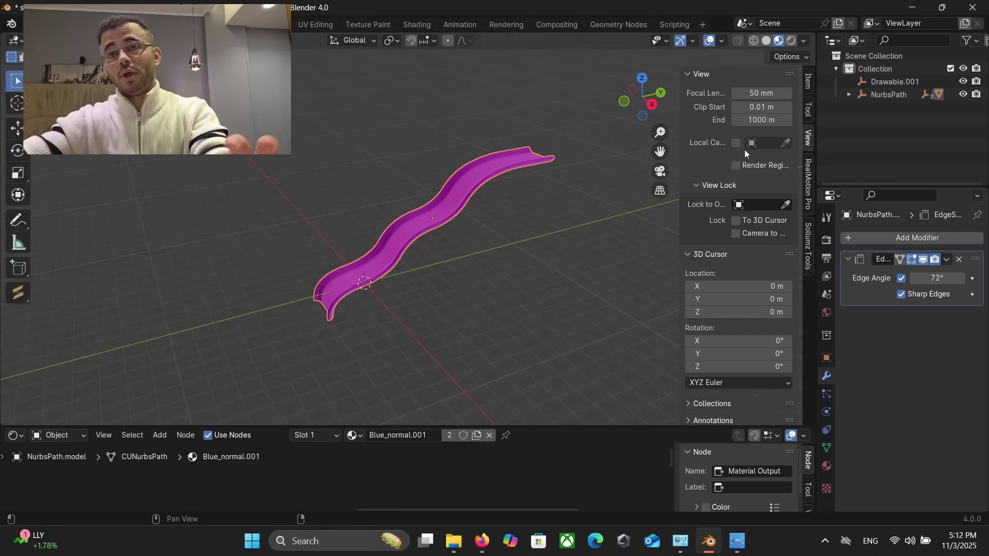
pyautogui.click(808, 250)
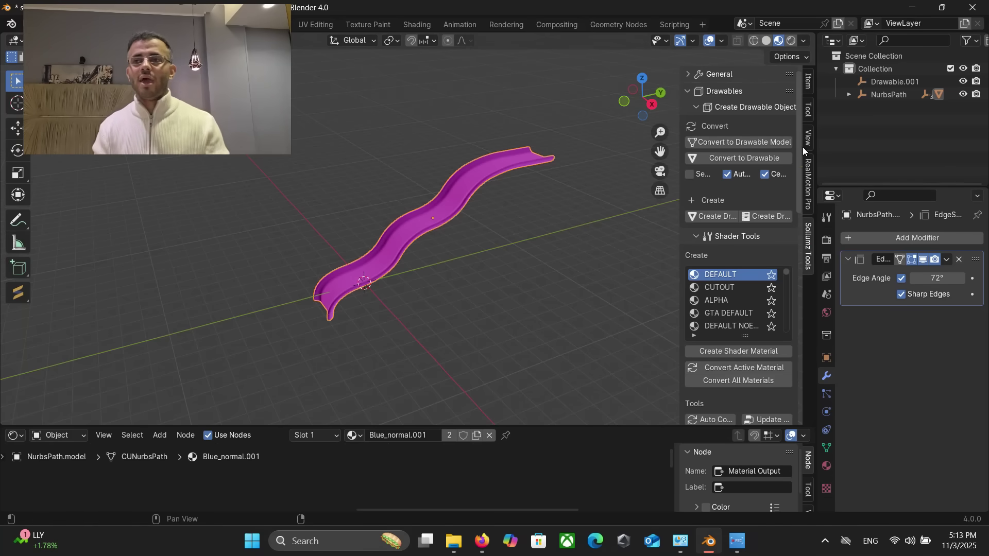
pyautogui.scroll(-5, 802, 144)
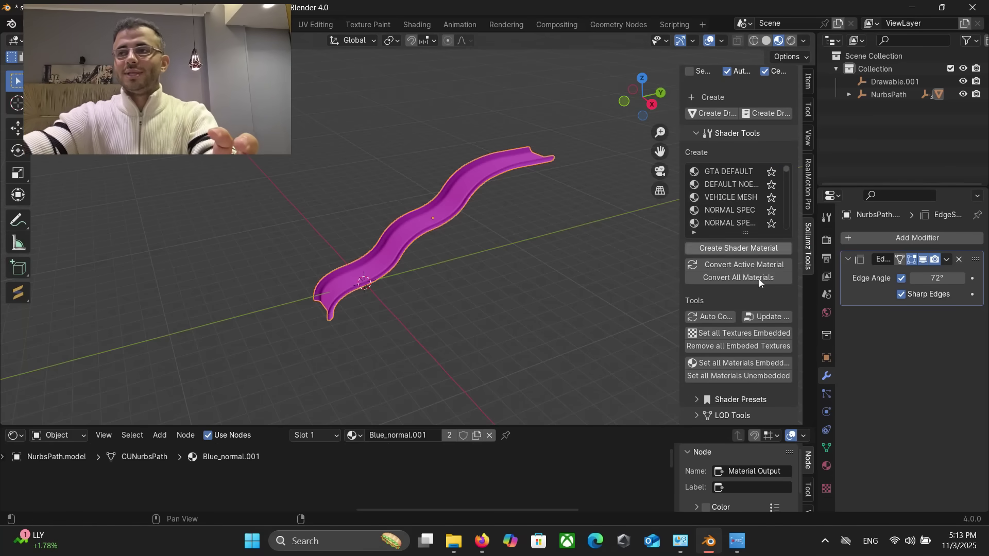
pyautogui.scroll(5, 726, 281)
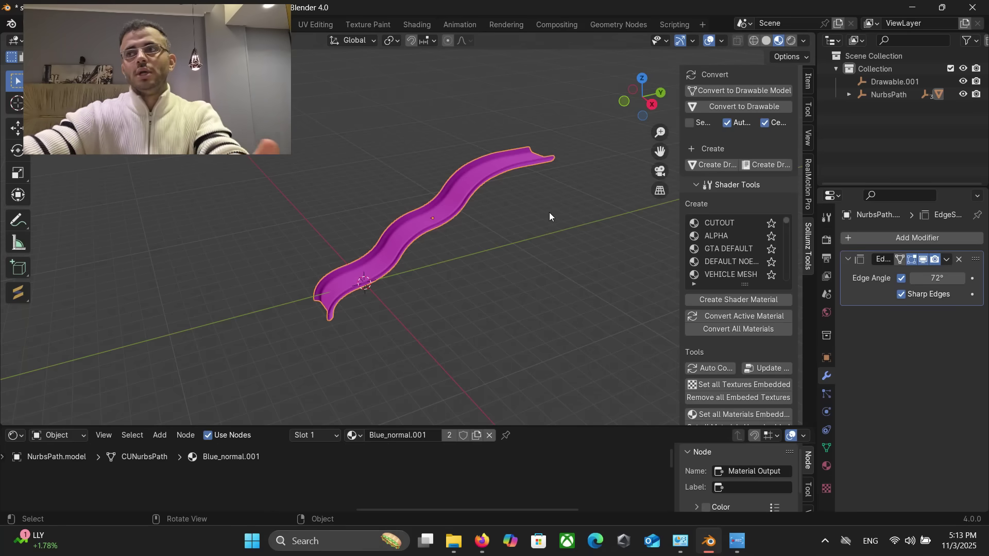
# On the CodeWalker mod page in Firefox, start the download of version v30_dev46.
pyautogui.click(481, 549)
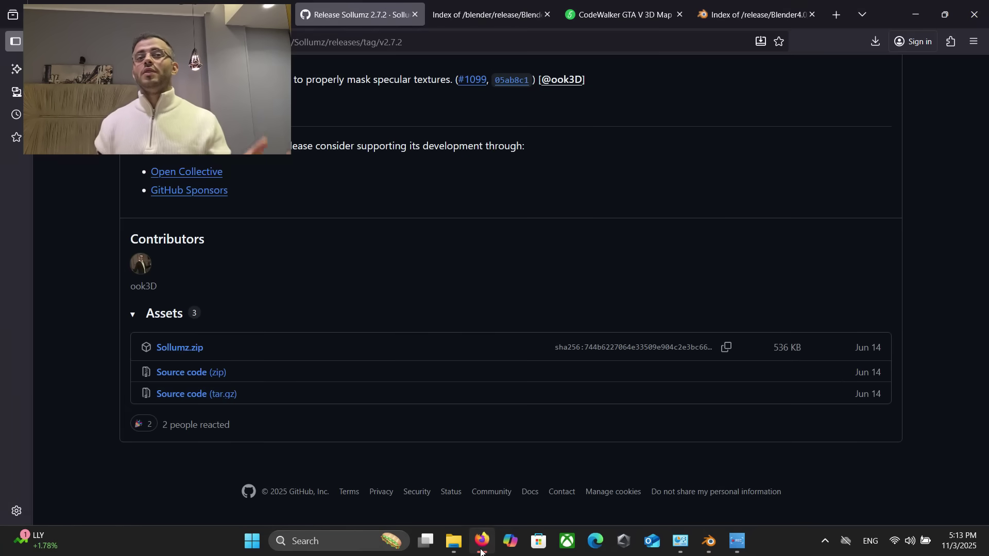
pyautogui.click(604, 4)
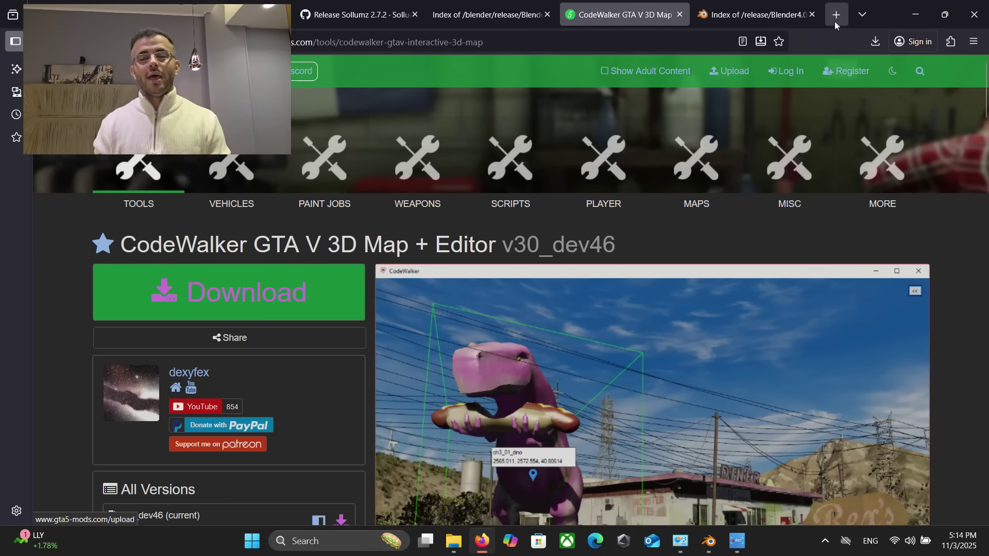
pyautogui.scroll(-4, 985, 98)
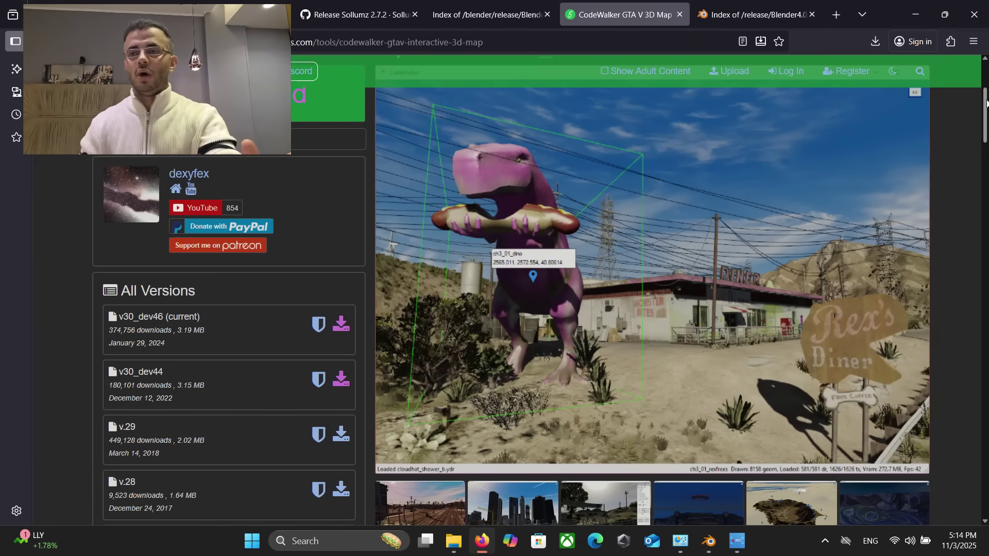
pyautogui.moveTo(986, 103)
pyautogui.mouseDown()
pyautogui.moveTo(986, 153)
pyautogui.moveTo(986, 100)
pyautogui.moveTo(986, 117)
pyautogui.mouseUp()
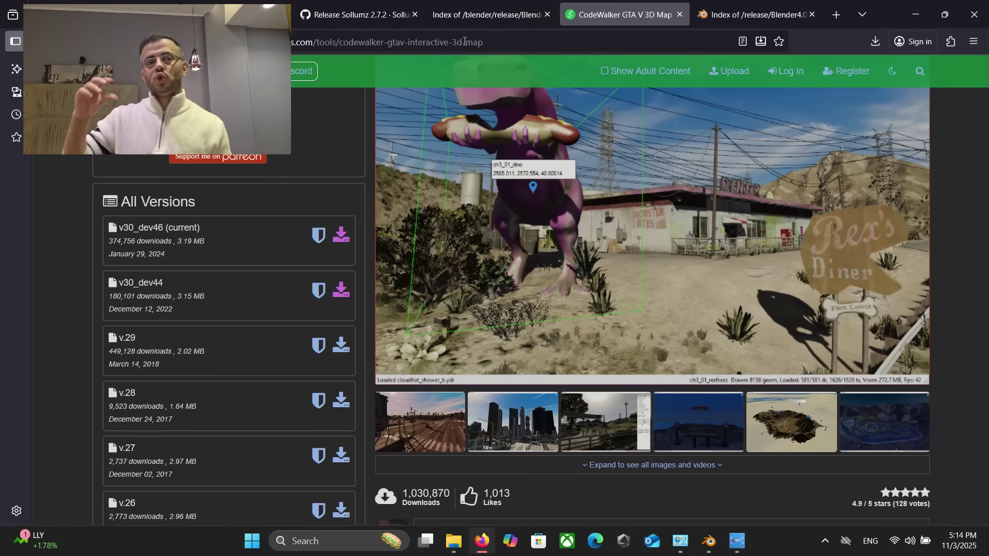
pyautogui.click(340, 232)
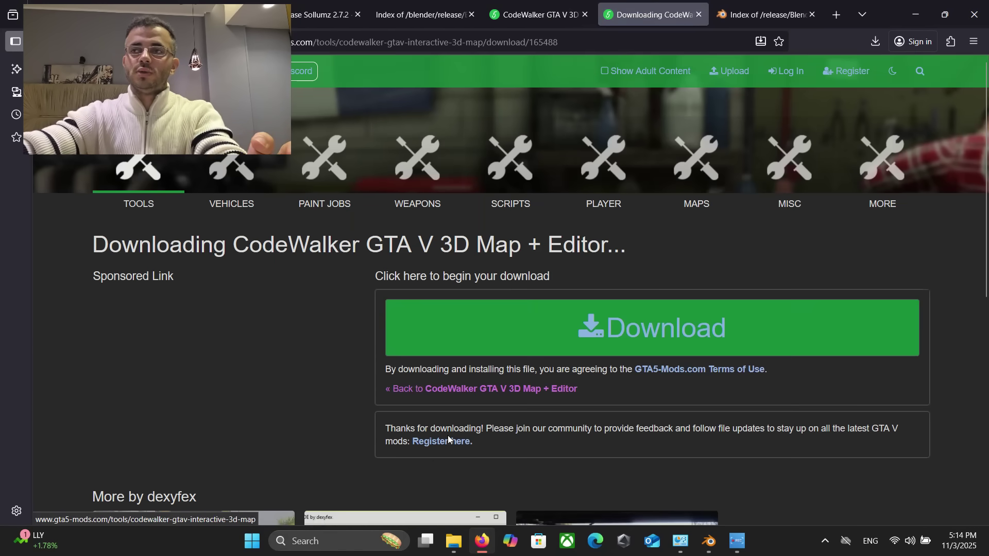
# Search Windows for 'codewa' and open the folder containing CodeWalker.exe.
pyautogui.click(329, 540)
pyautogui.write('co')
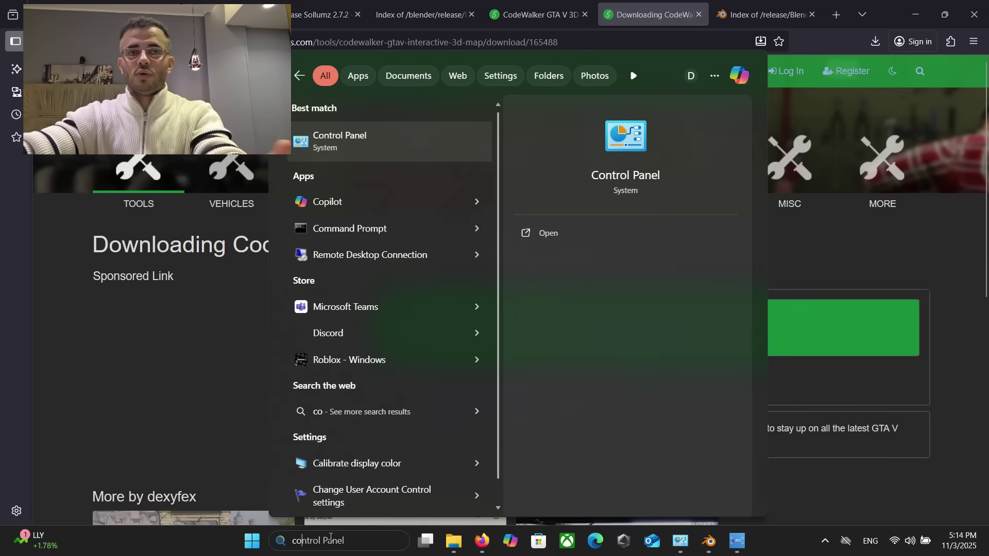
pyautogui.write('dde')
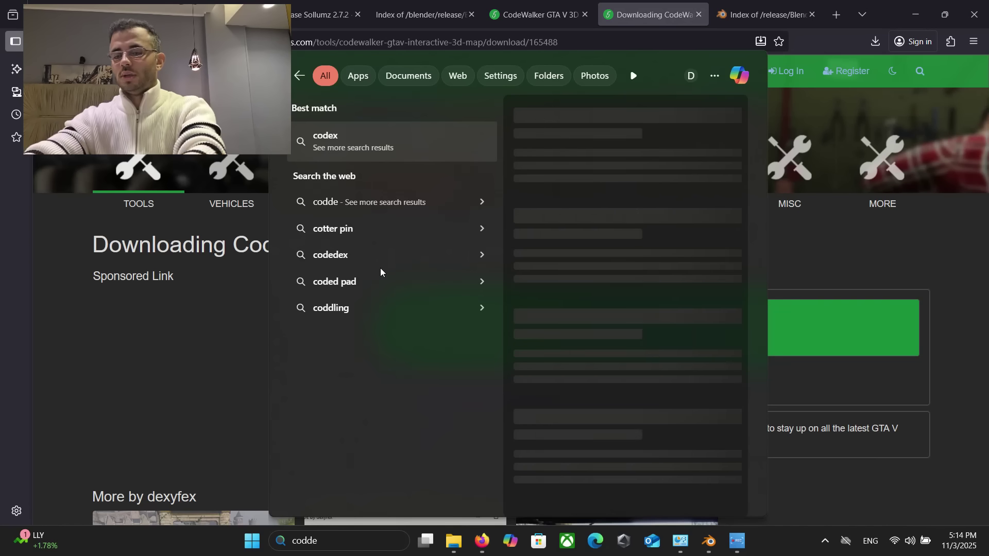
pyautogui.press('BackSpace')
pyautogui.press('BackSpace')
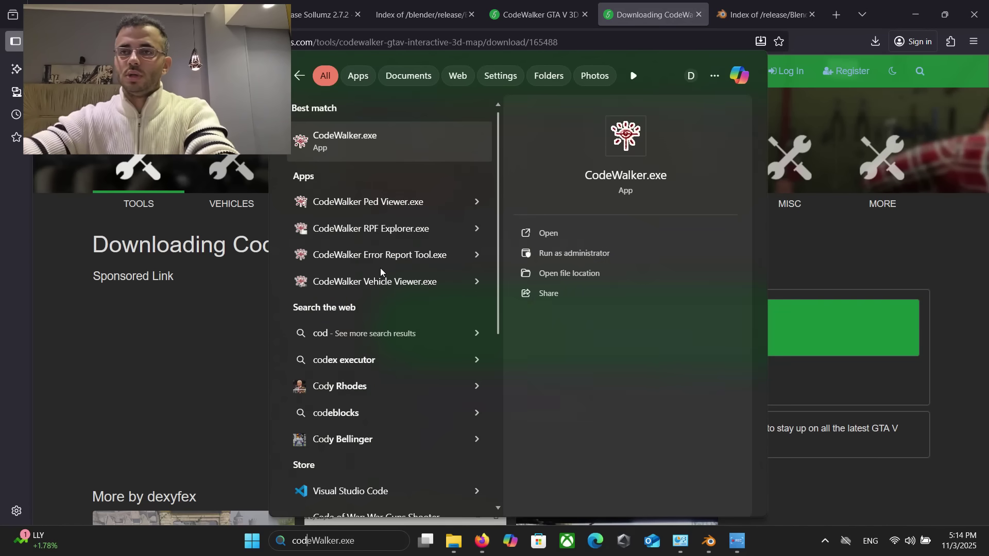
pyautogui.write('ewa')
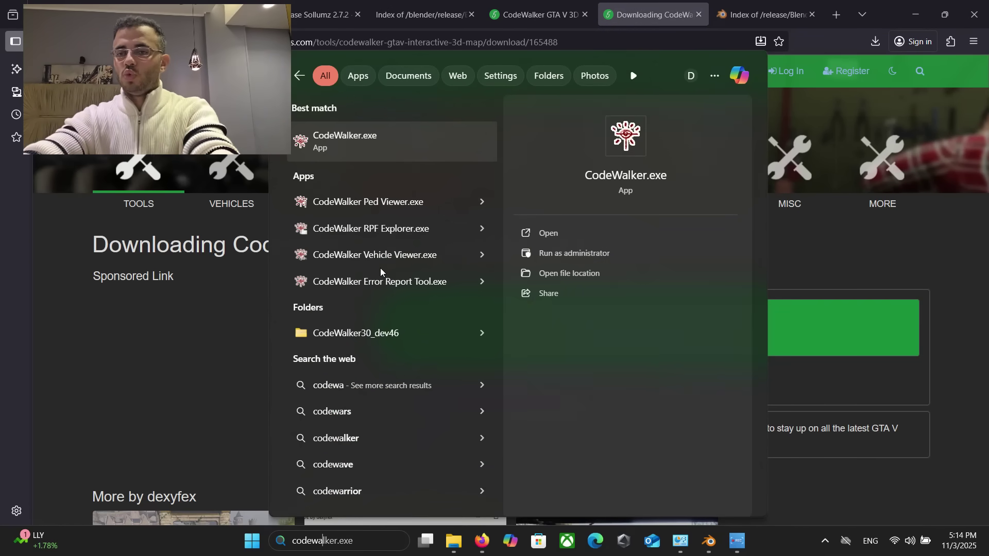
pyautogui.click(598, 274)
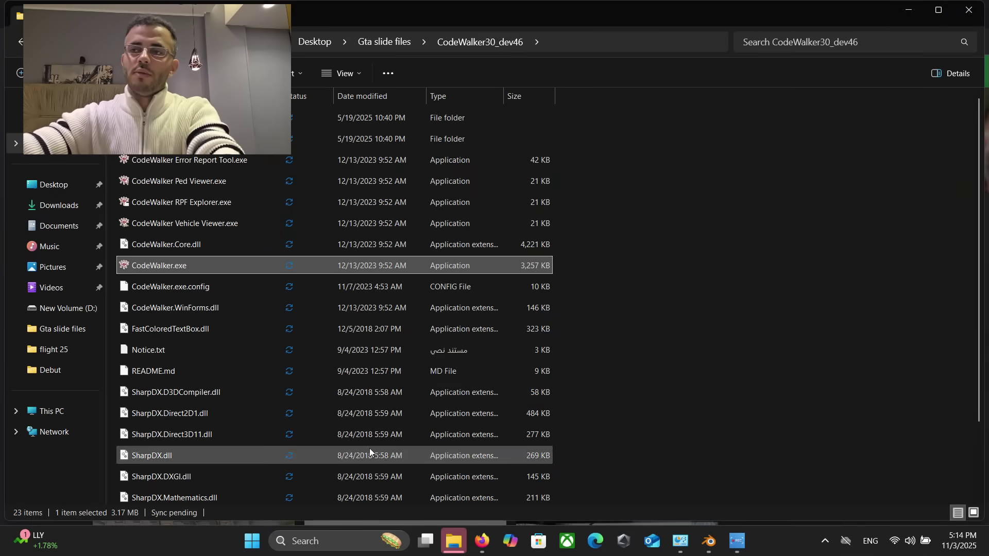
# Open Desktop > Gta slide files > CodeWalker30_dev46 and select CodeWalker RPF Explorer.
pyautogui.click(313, 44)
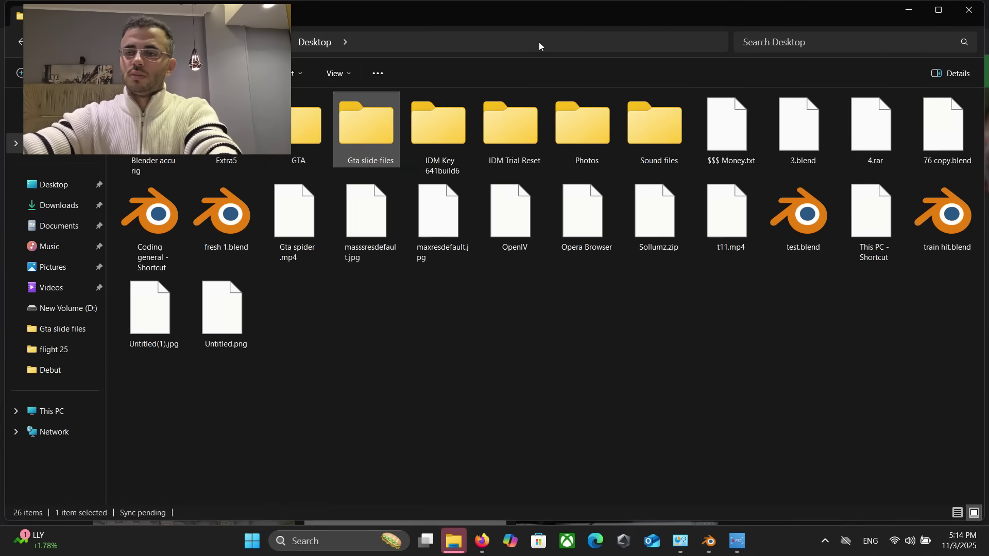
pyautogui.click(909, 11)
pyautogui.click(911, 8)
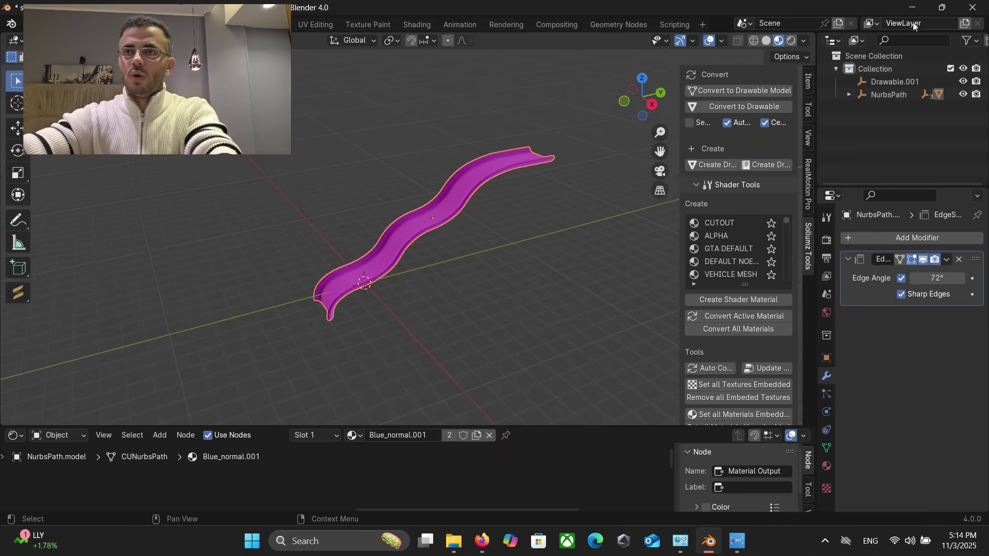
pyautogui.click(919, 6)
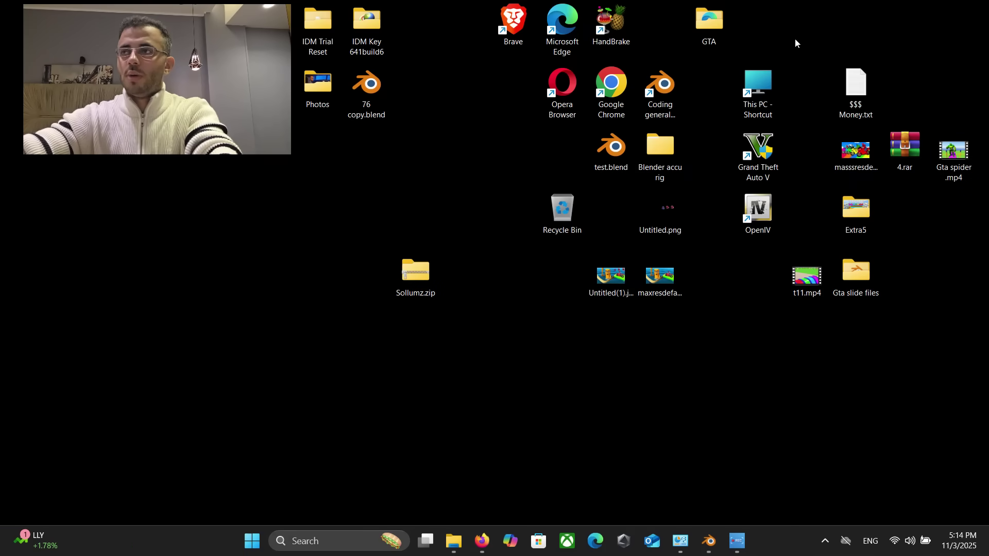
pyautogui.doubleClick(853, 278)
pyautogui.press('Return')
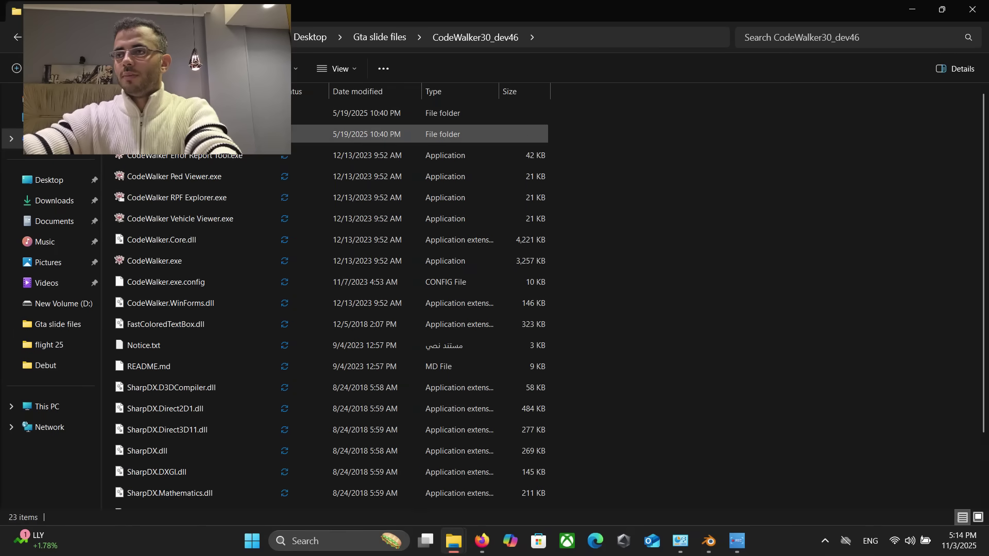
pyautogui.click(232, 196)
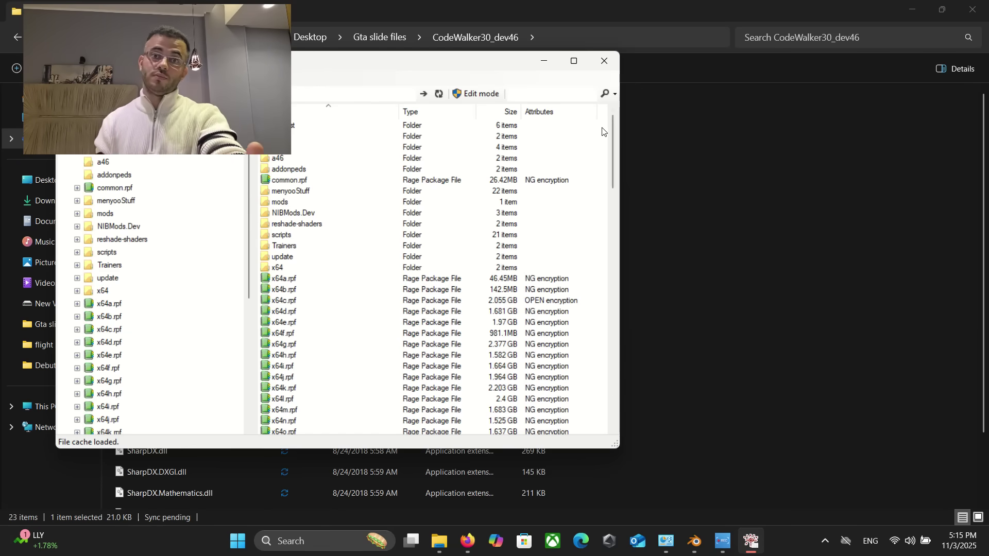
# Scroll the RPF Explorer game file list to its end, then bring back the Firefox CodeWalker download page.
pyautogui.moveTo(613, 134); pyautogui.dragTo(610, 226)
pyautogui.scroll(-15, 500, 296)
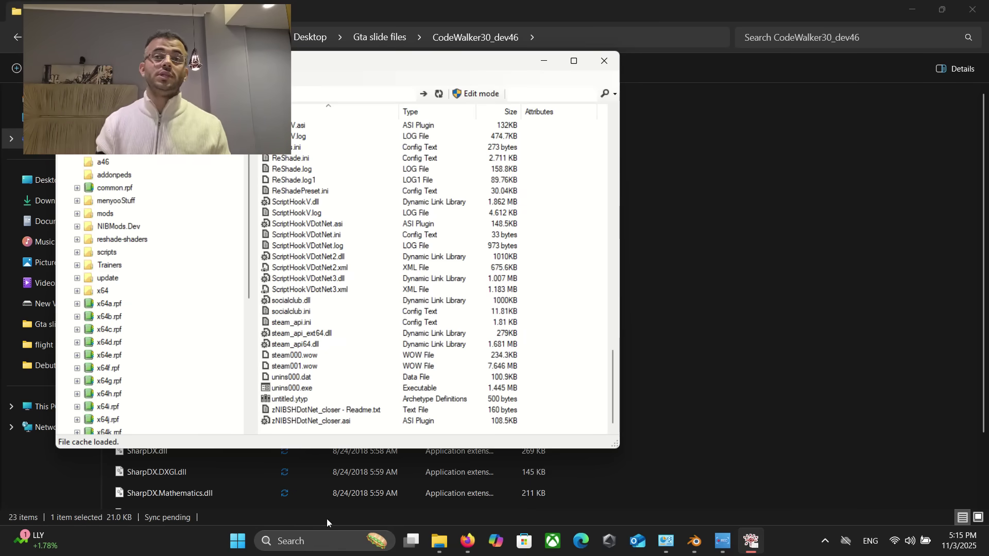
pyautogui.click(467, 542)
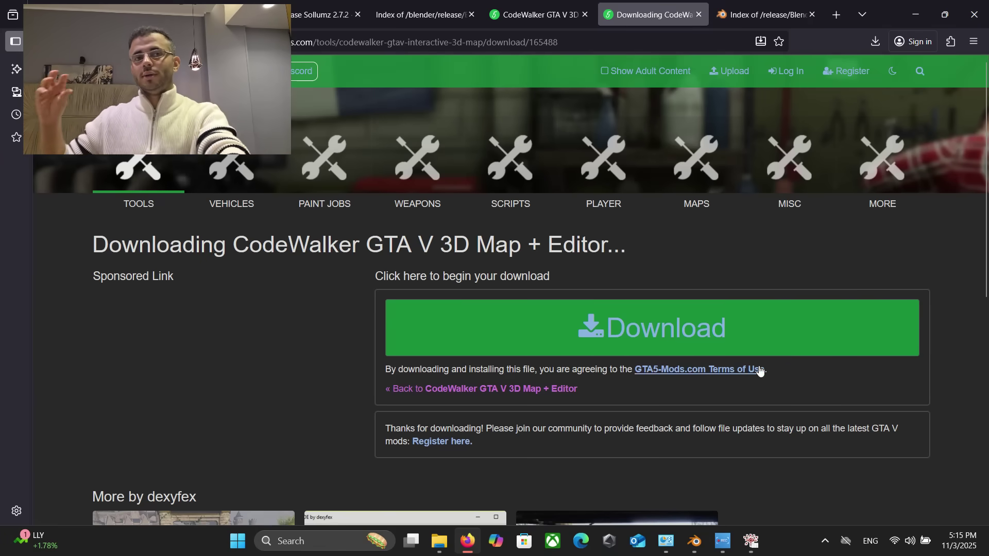
# Minimize the CodeWalker30_dev46 folder and Firefox windows to clear the desktop.
pyautogui.moveTo(440, 541)
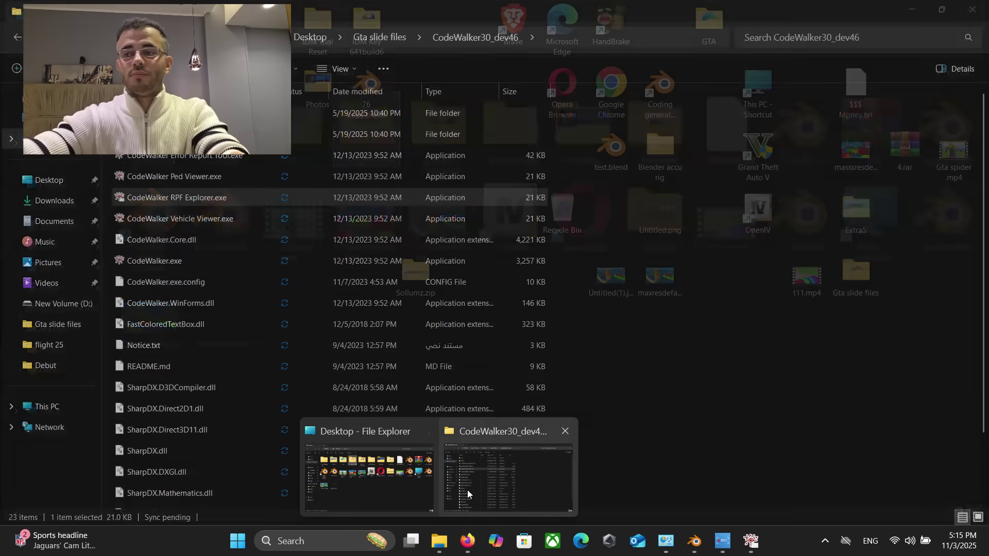
pyautogui.click(468, 490)
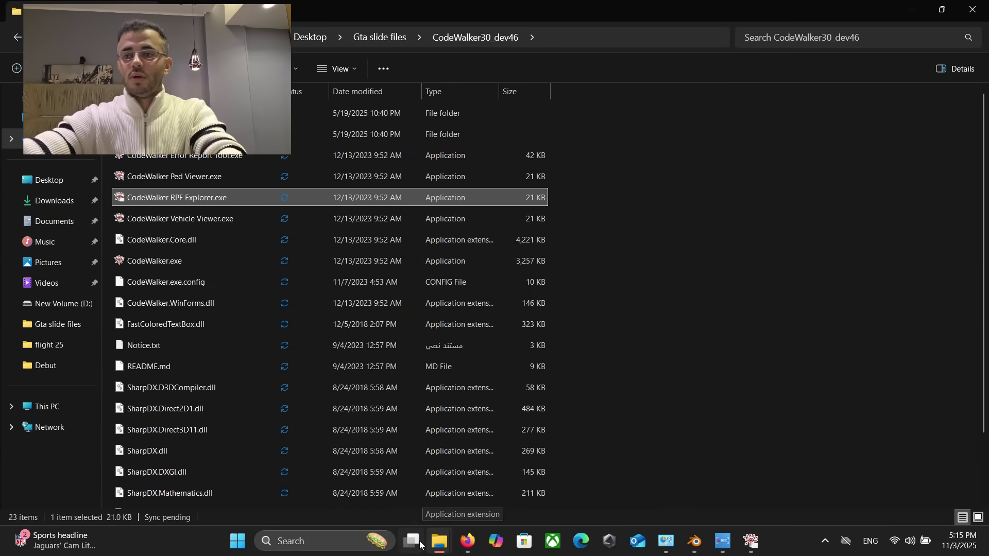
pyautogui.click(912, 11)
pyautogui.click(915, 12)
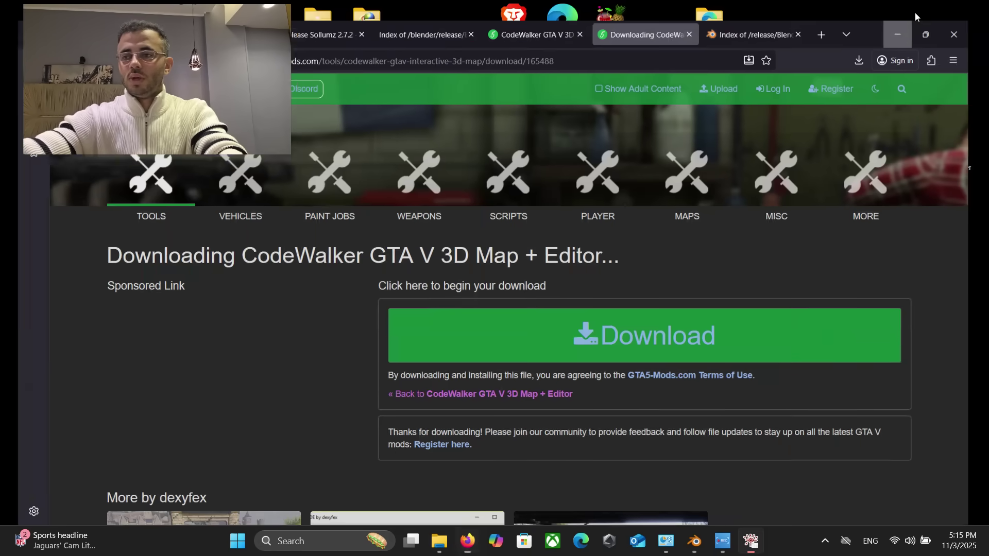
pyautogui.click(543, 61)
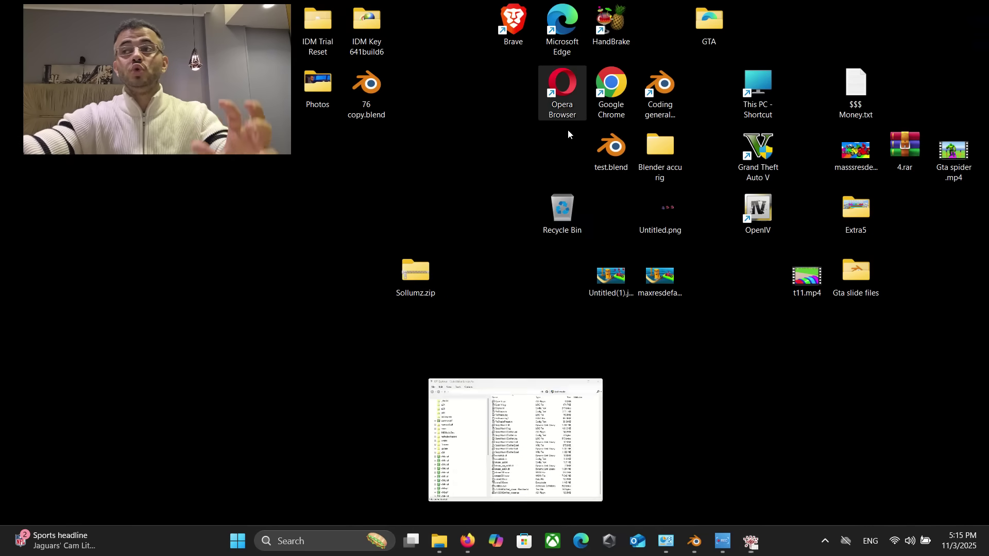
pyautogui.rightClick(339, 227)
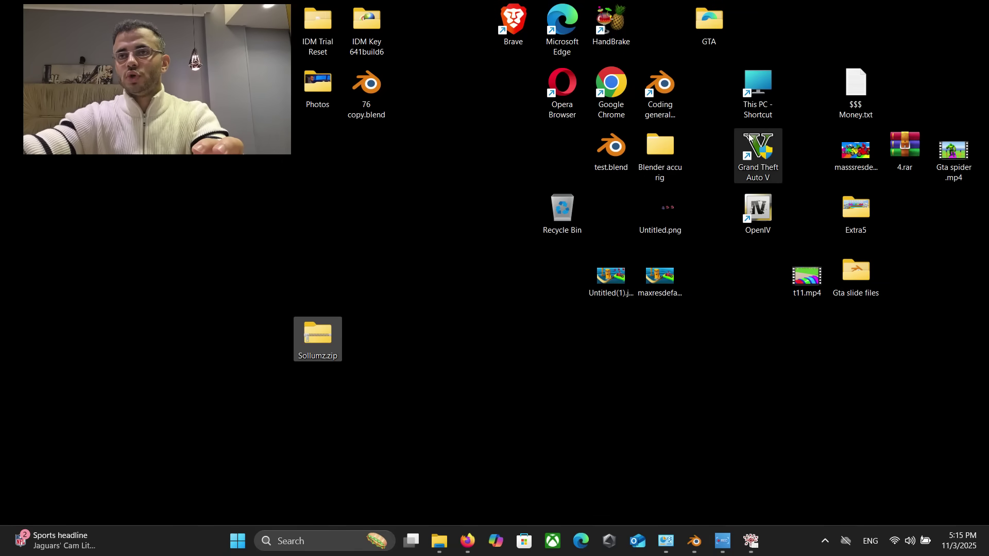
# Open Slider.blend from the Gta slide files desktop folder in Blender.
pyautogui.doubleClick(650, 154)
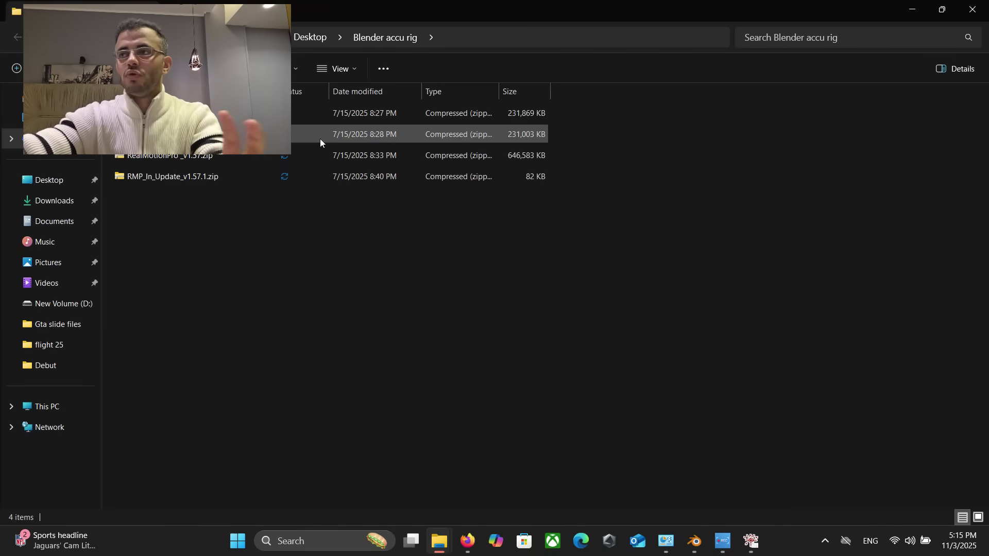
pyautogui.click(973, 9)
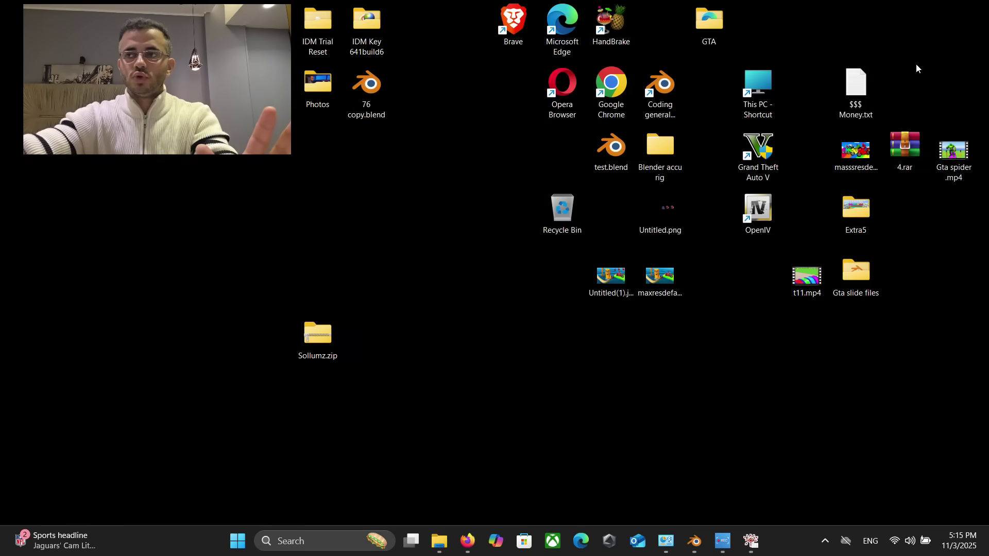
pyautogui.doubleClick(833, 268)
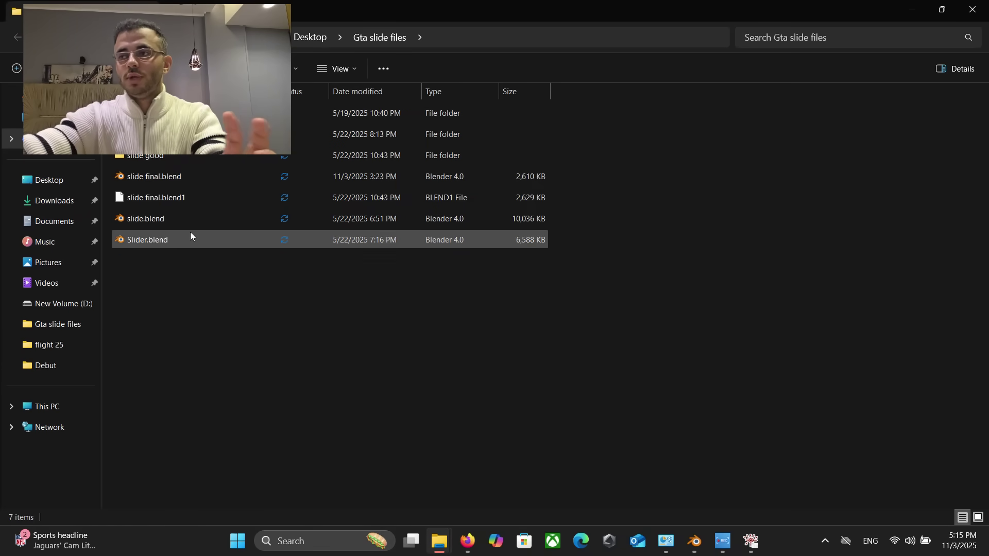
pyautogui.click(168, 238)
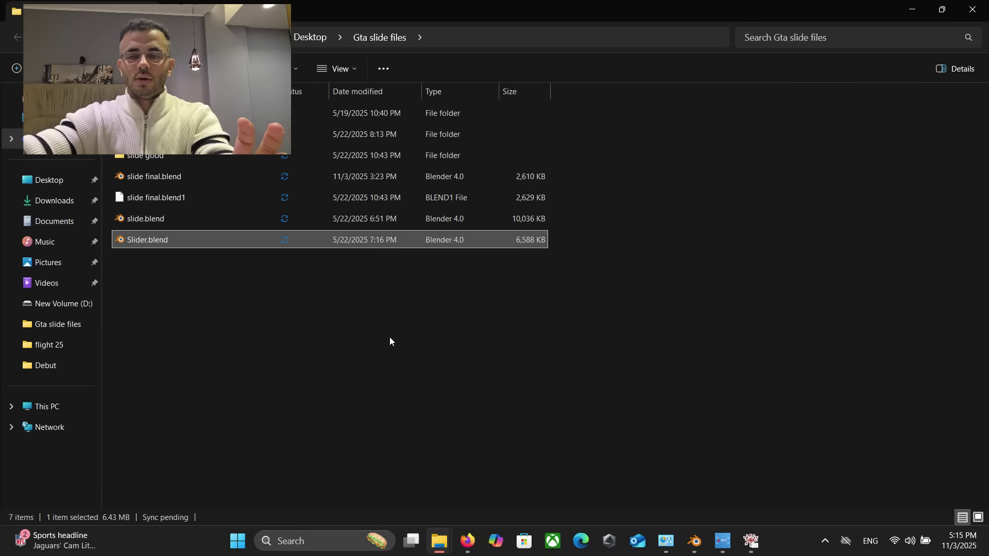
pyautogui.press('Return')
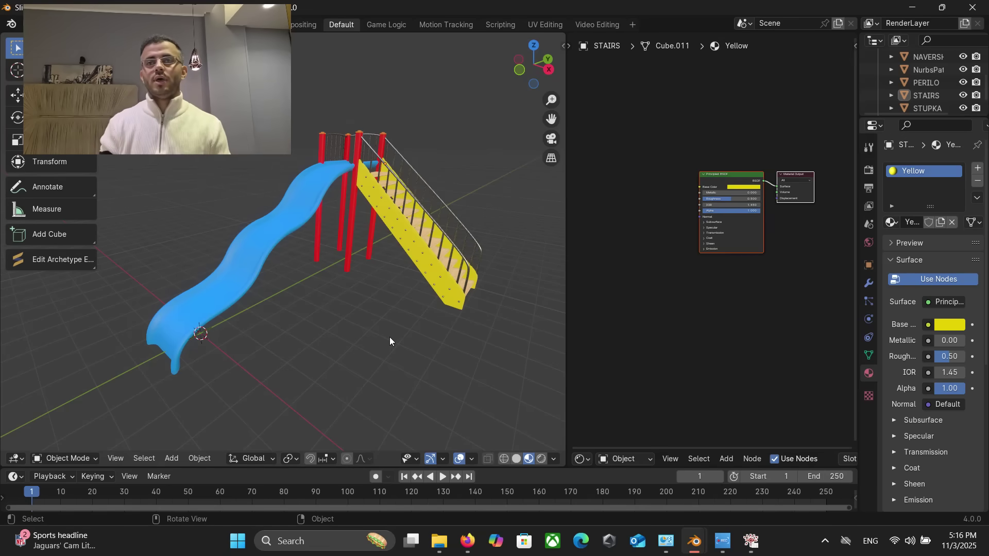
# Try repositioning the blue slide and yellow stairs with G moves.
pyautogui.scroll(-2, 239, 262)
pyautogui.click(255, 253)
pyautogui.scroll(2, 256, 252)
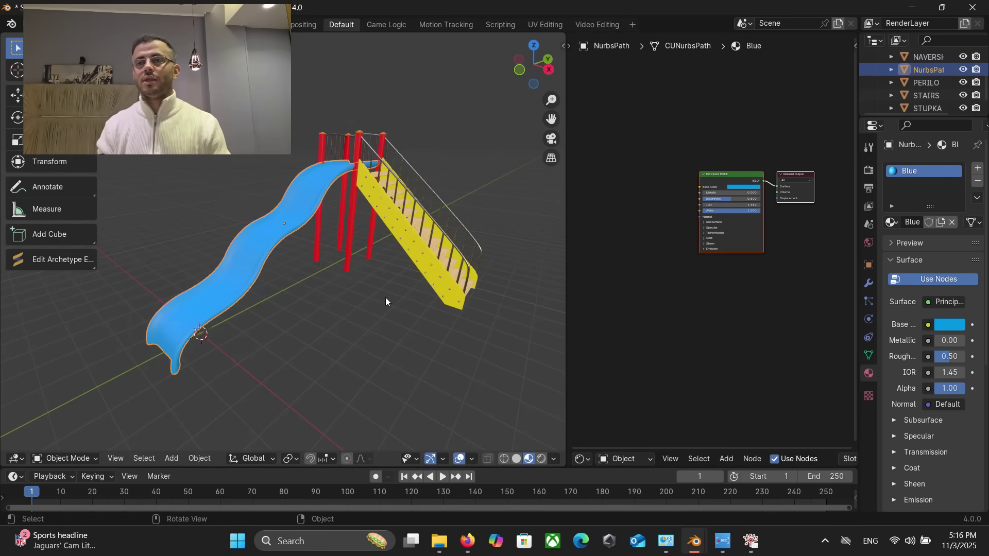
pyautogui.press('g')
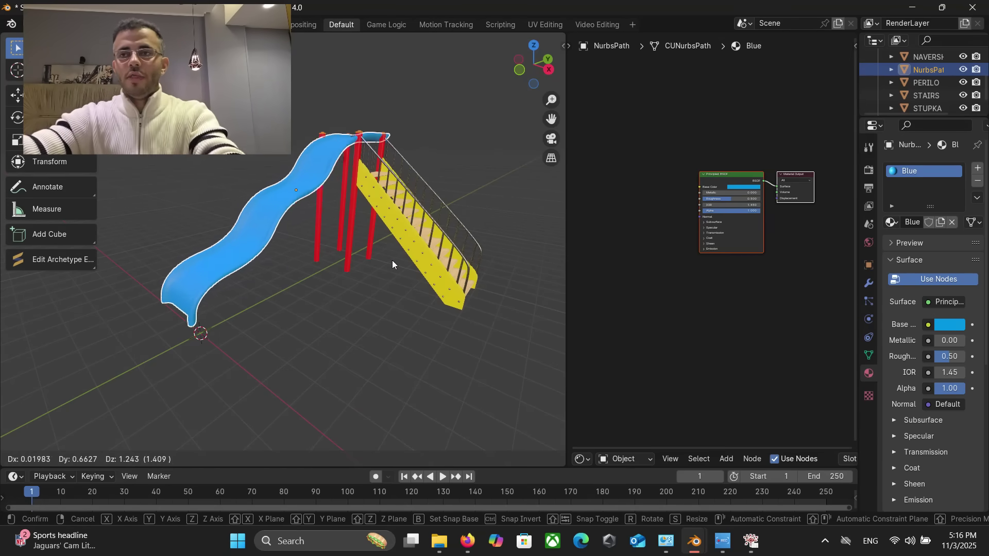
pyautogui.click(391, 261)
pyautogui.click(403, 251)
pyautogui.press('g')
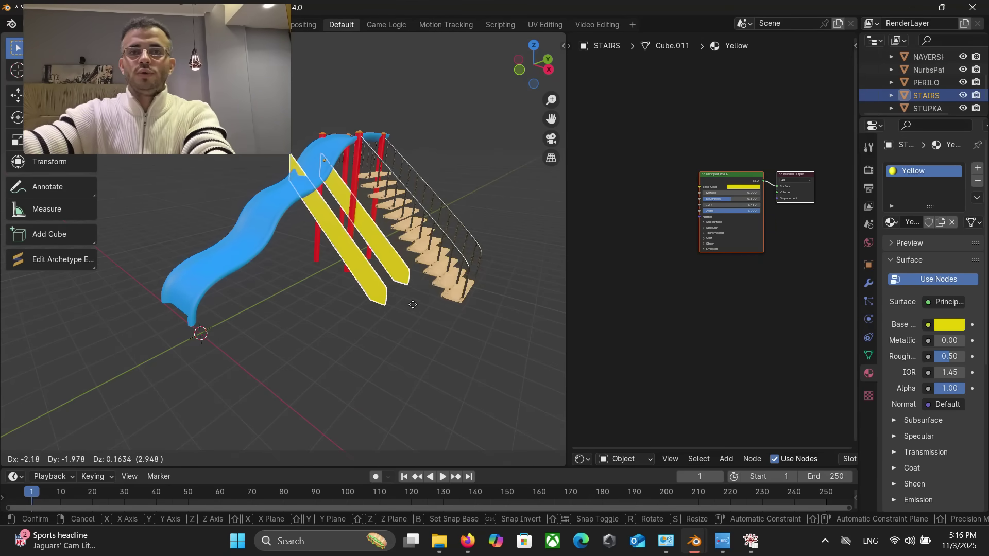
pyautogui.click(462, 302)
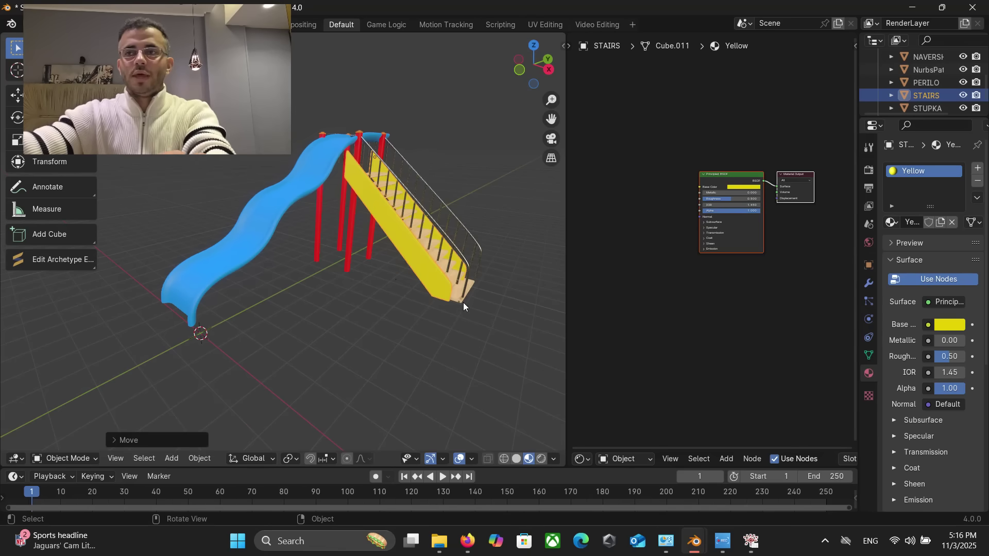
pyautogui.click(283, 225)
pyautogui.press('g')
pyautogui.click(297, 301)
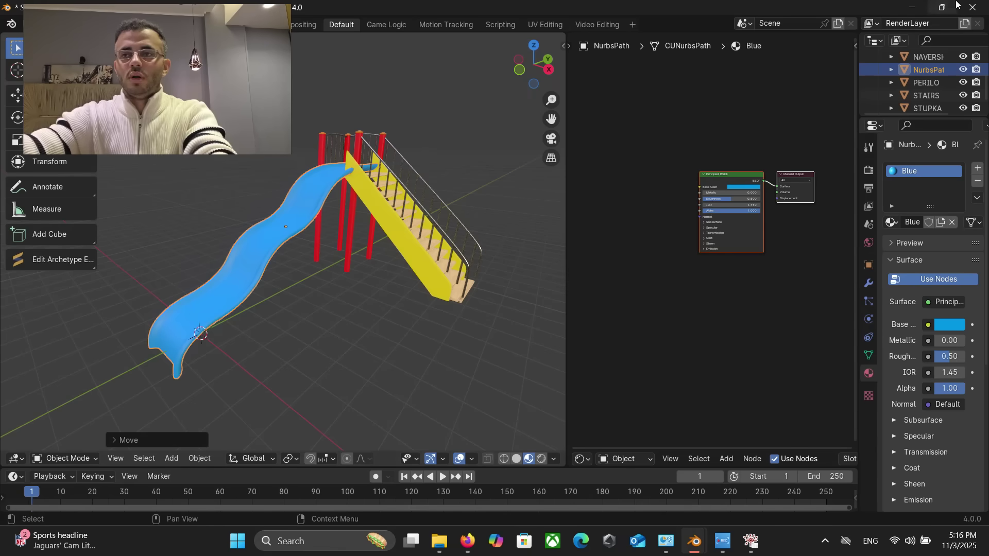
# Close Slider.blend with Don't Save and open slide.blend from the folder.
pyautogui.click(971, 7)
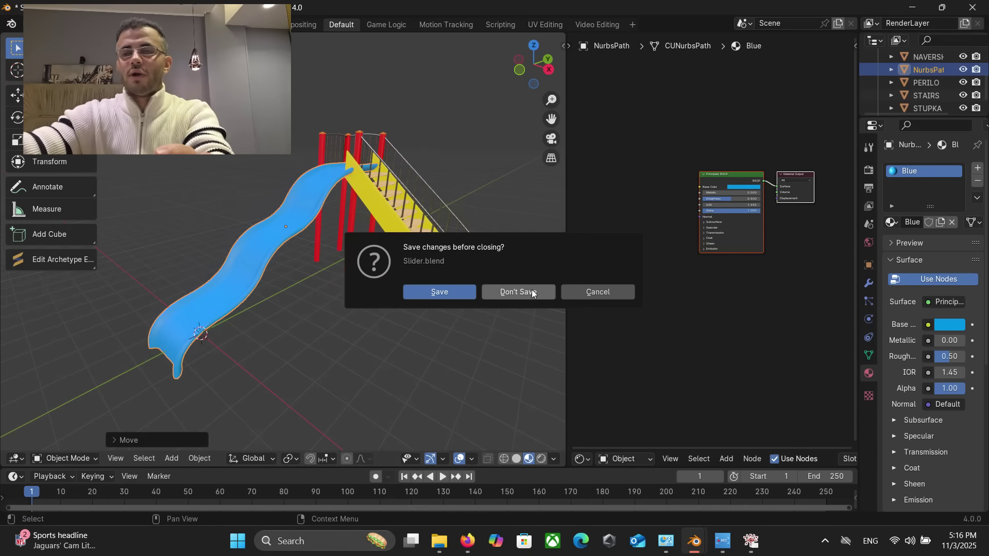
pyautogui.click(498, 292)
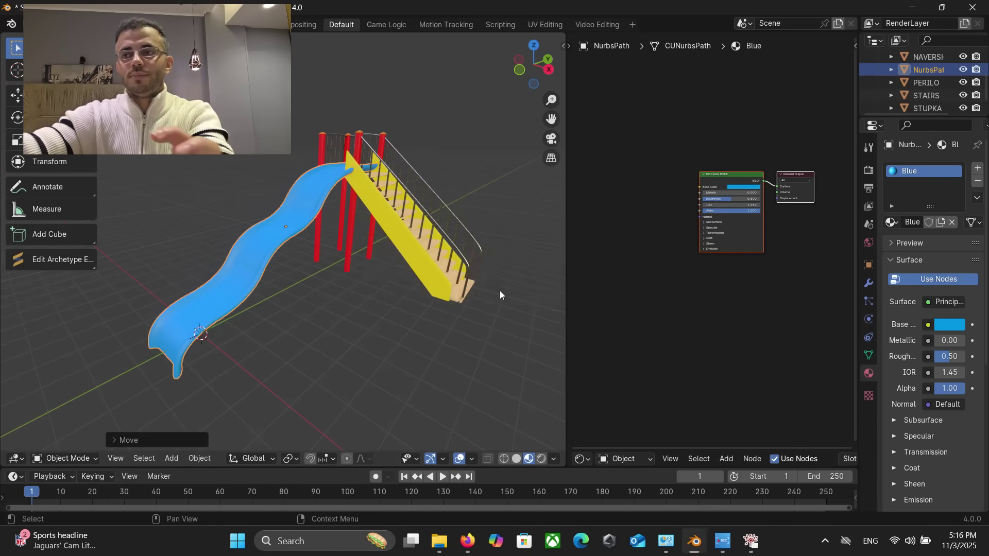
pyautogui.doubleClick(161, 229)
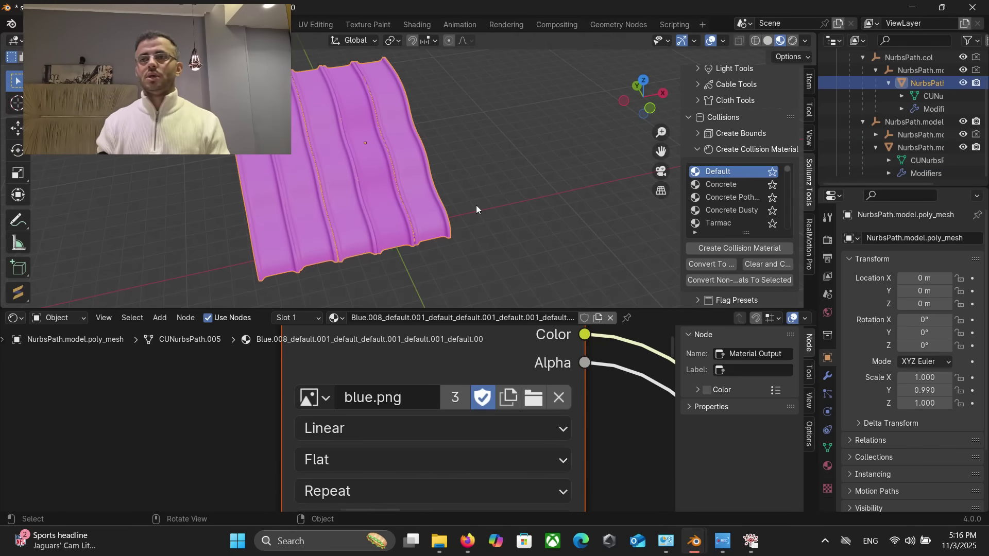
# Move two magenta slide panels with G, undo each with Ctrl+Z, then close slide.blend.
pyautogui.press('g')
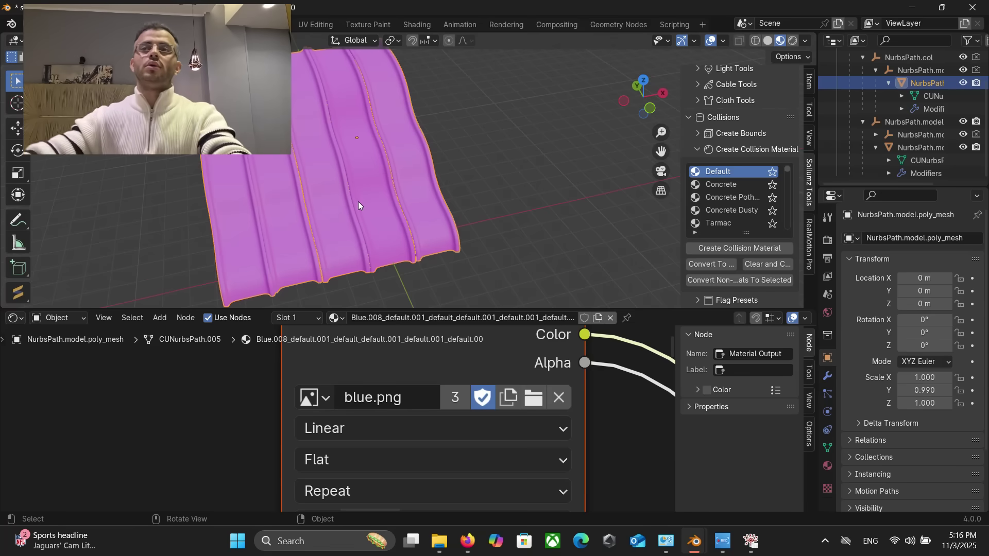
pyautogui.click(365, 198)
pyautogui.hotkey('ctrl', 'z')
pyautogui.hotkey('ctrl', 'z')
pyautogui.hotkey('ctrl', 'z')
pyautogui.hotkey('ctrl', 'z')
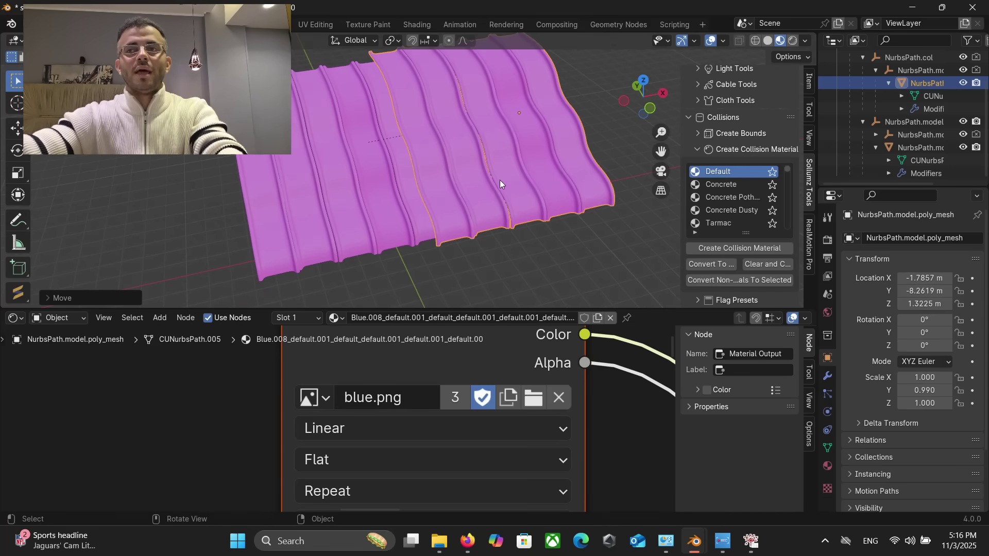
pyautogui.press('g')
pyautogui.click(254, 201)
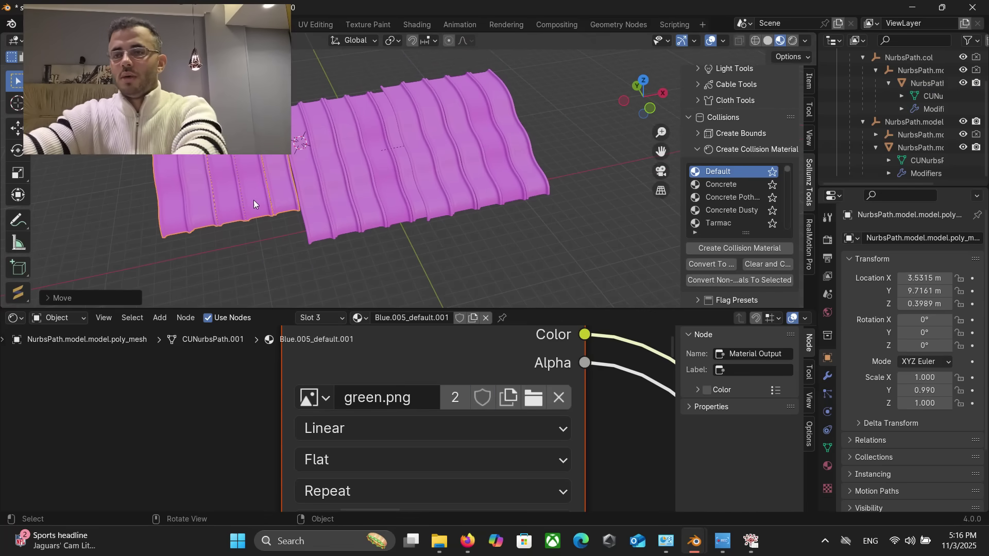
pyautogui.hotkey('ctrl', 'z')
pyautogui.hotkey('ctrl', 'z')
pyautogui.hotkey('ctrl', 'z')
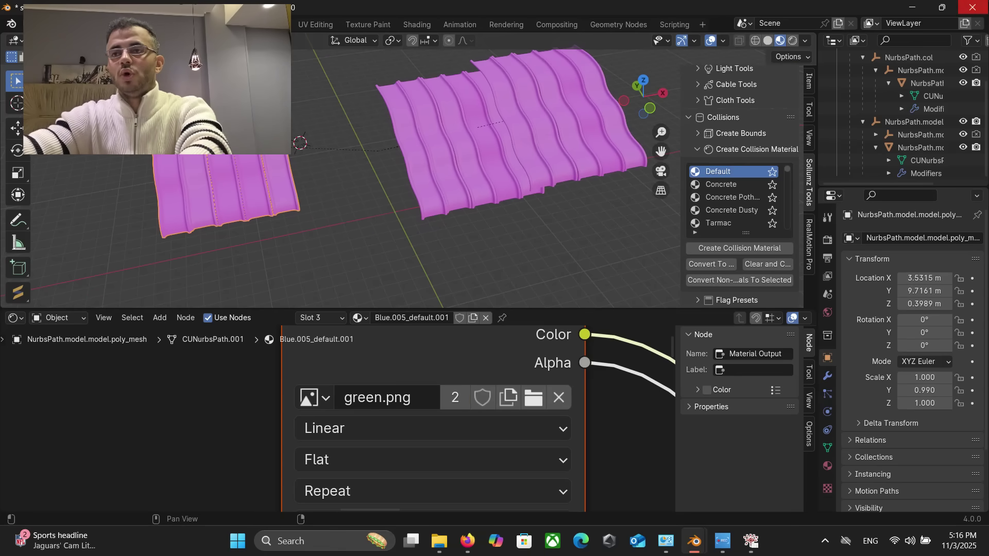
pyautogui.click(972, 7)
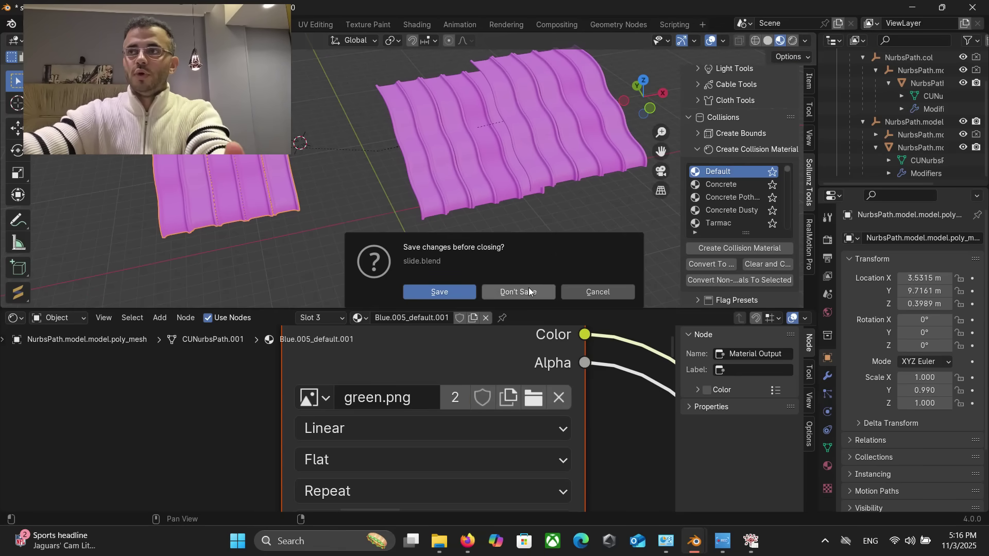